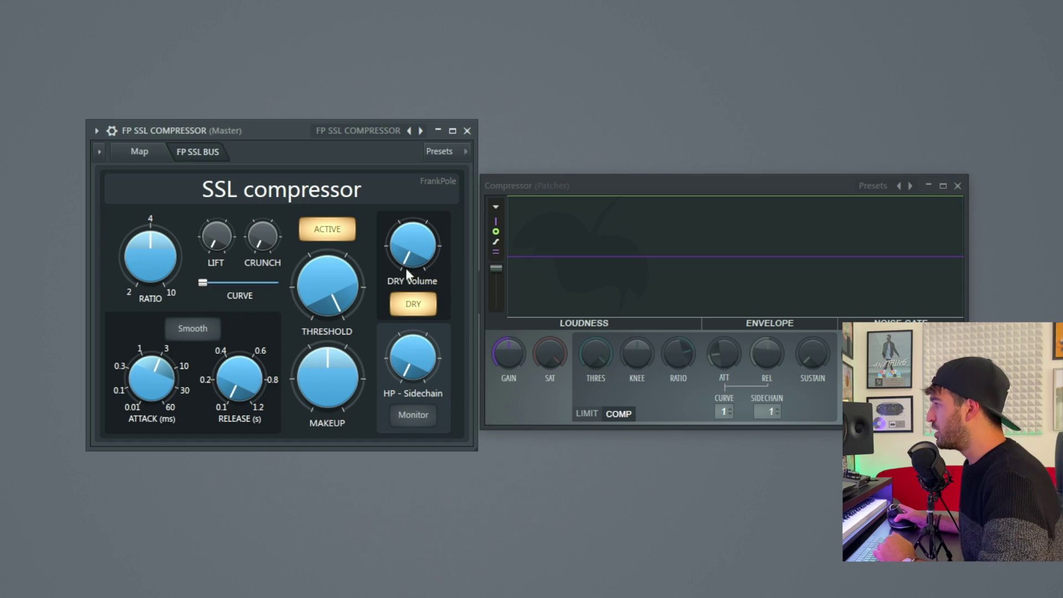
Step: Lower the SSL compressor's threshold to about the middle of its range and raise the ratio to 10
{"action": "left_click_drag", "start_coordinate": [332, 286], "coordinate": [332, 340]}
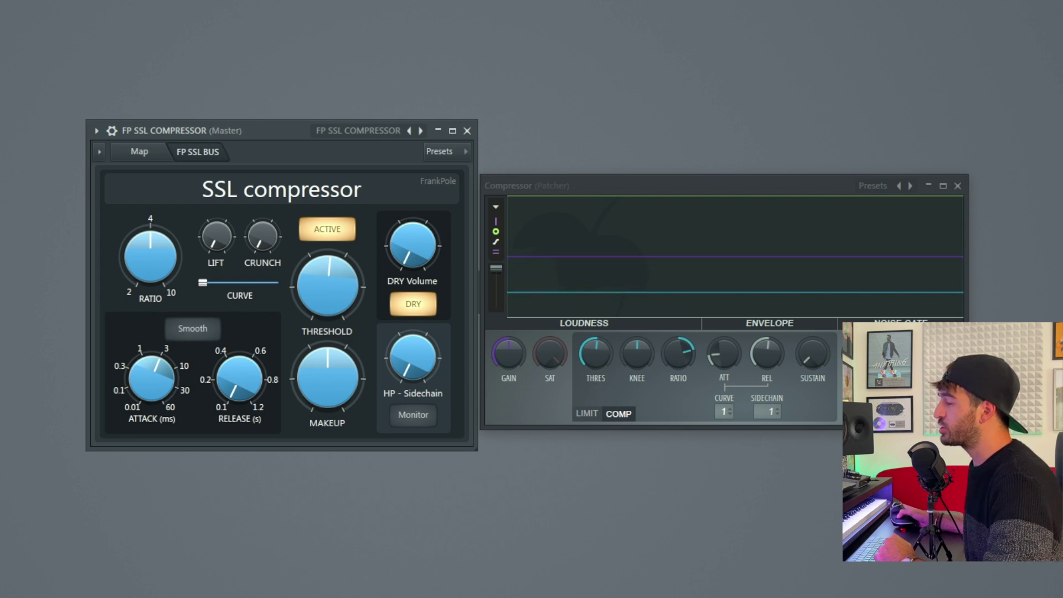
{"action": "left_click_drag", "start_coordinate": [159, 259], "coordinate": [162, 210]}
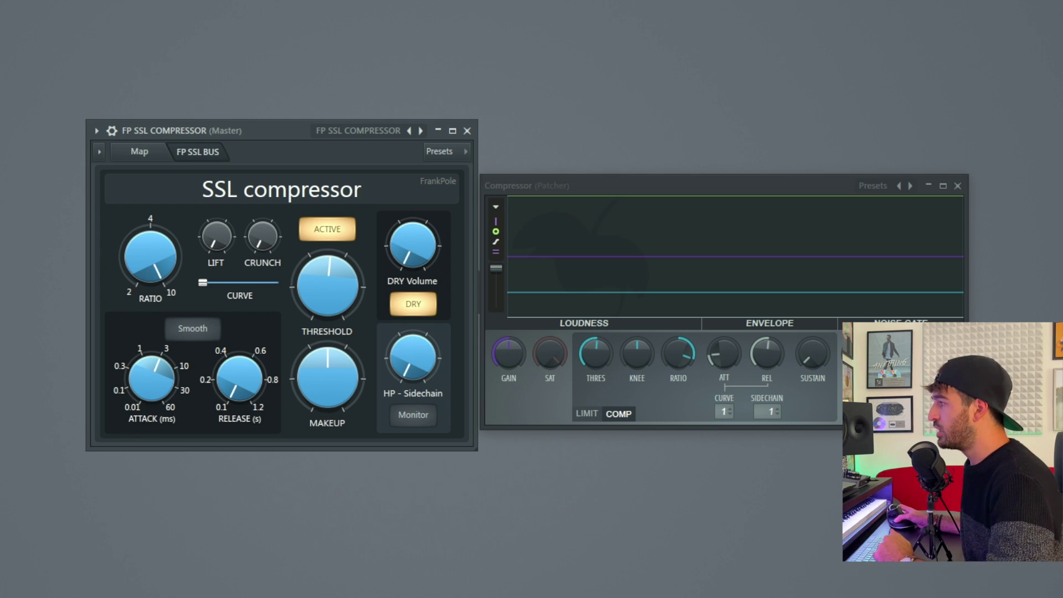
Step: Try a fast attack between 0.3 and 1 ms, and settle the attack just below 10 ms
{"action": "left_click_drag", "start_coordinate": [151, 378], "coordinate": [151, 387]}
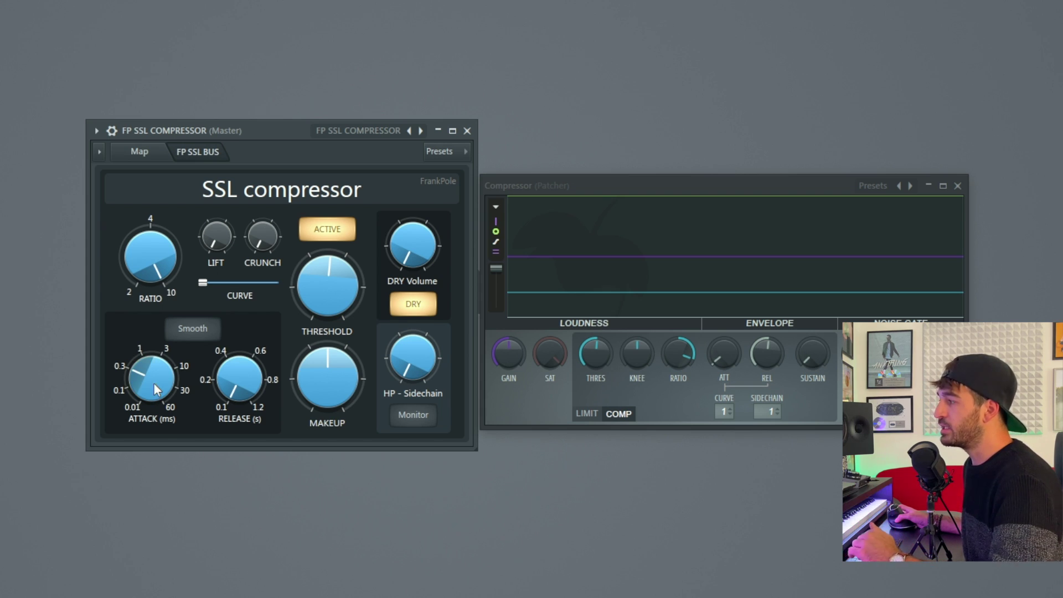
{"action": "left_click_drag", "start_coordinate": [155, 387], "coordinate": [181, 394]}
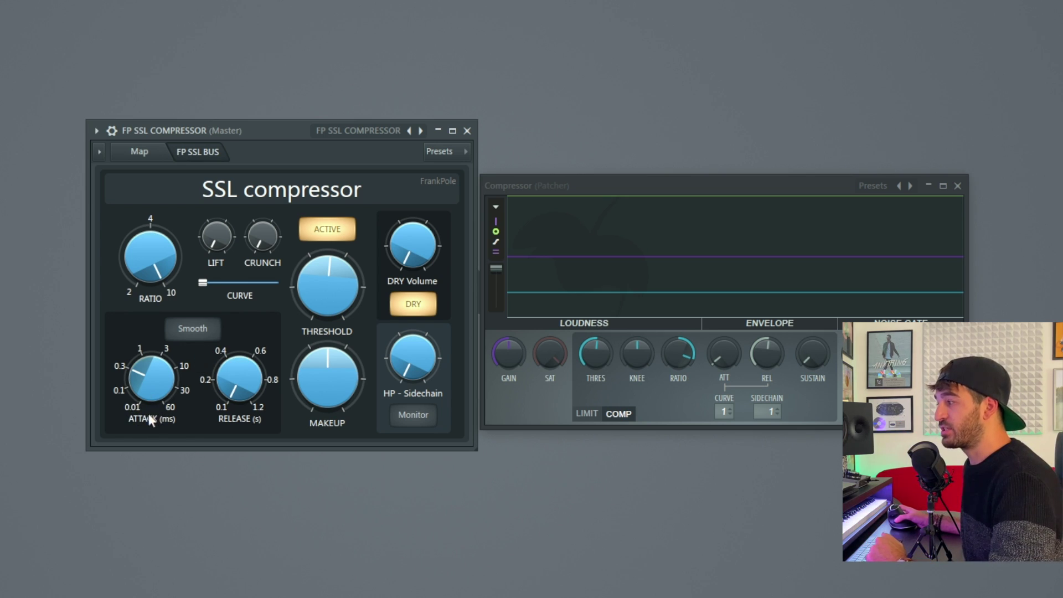
{"action": "left_click_drag", "start_coordinate": [147, 413], "coordinate": [148, 376]}
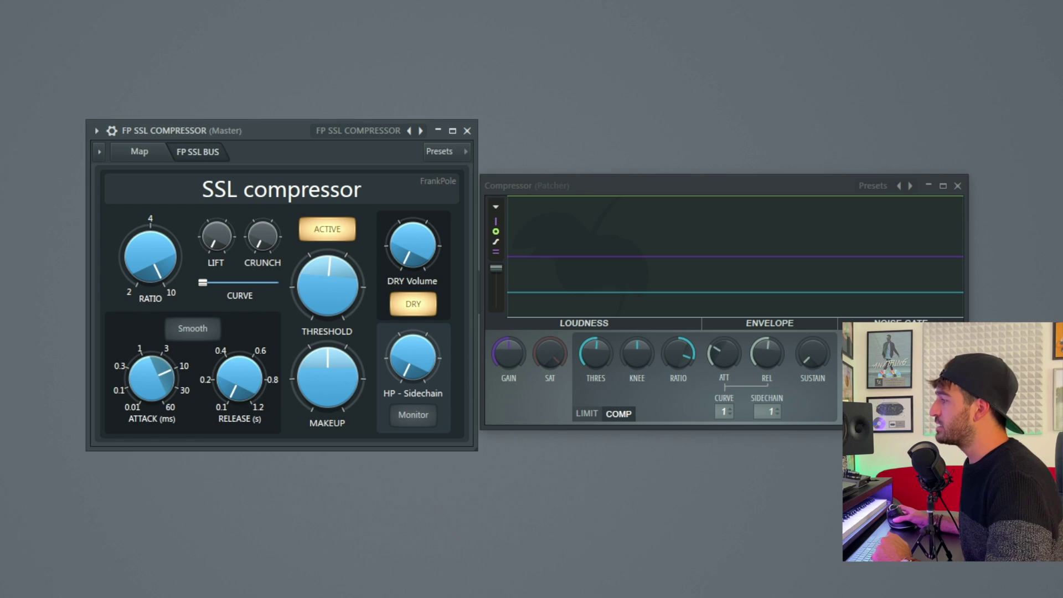
Step: Set the release to its 1.2 s maximum and switch on the Smooth option
{"action": "left_click_drag", "start_coordinate": [240, 378], "coordinate": [246, 389]}
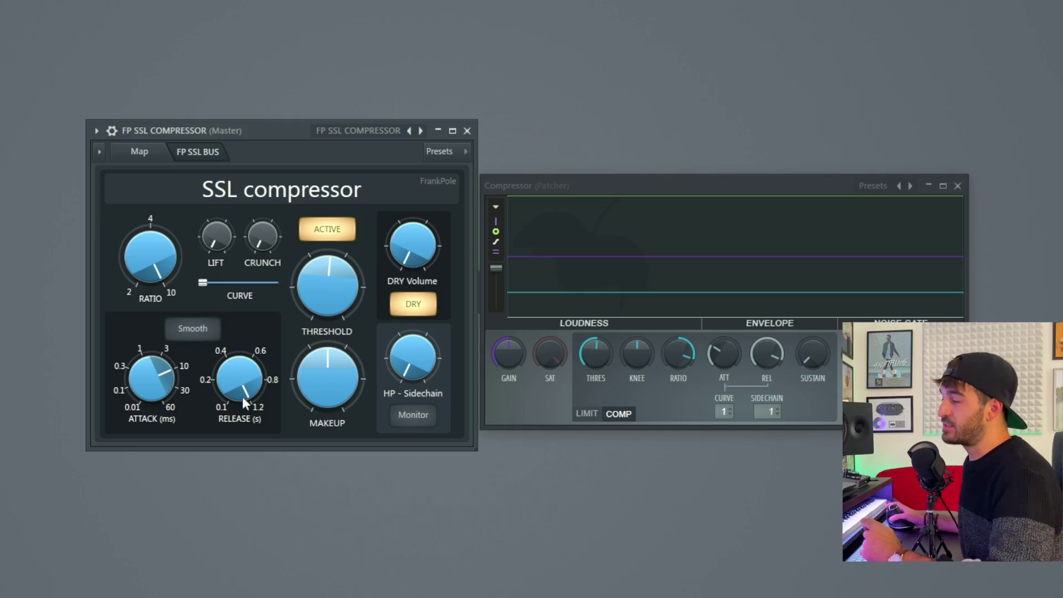
{"action": "left_click", "coordinate": [194, 330]}
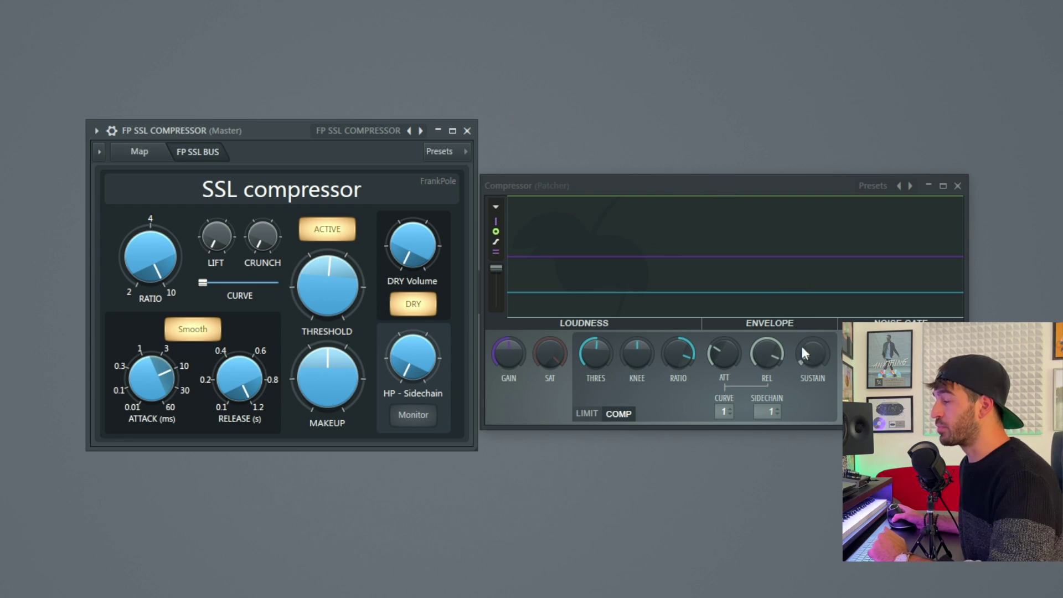
Step: Sweep the compressor's curve through 2 and 8, settle it at 3, and nudge the makeup gain slightly down
{"action": "left_click_drag", "start_coordinate": [203, 282], "coordinate": [214, 282]}
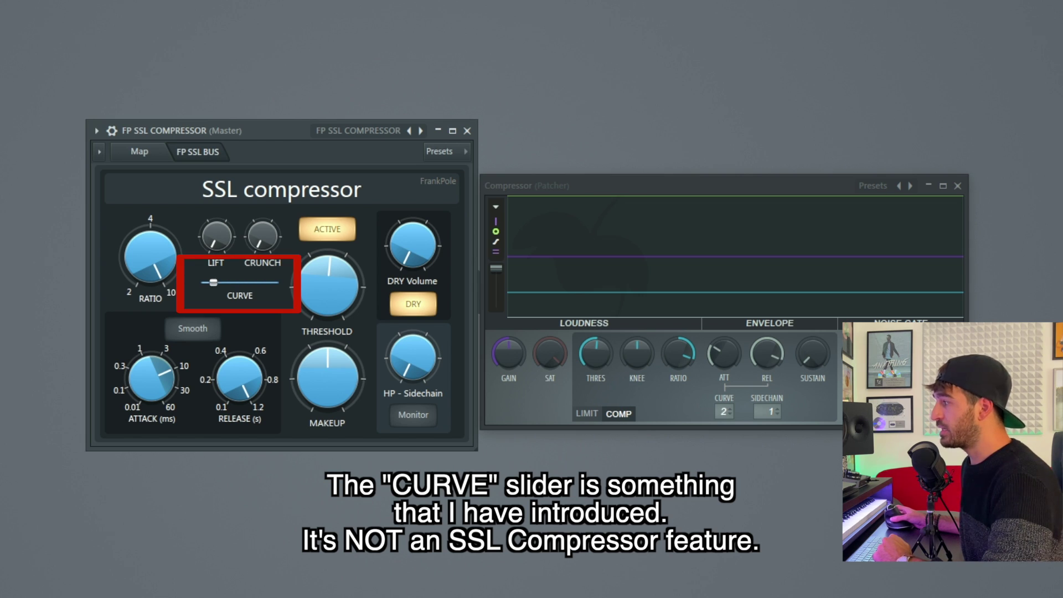
{"action": "left_click_drag", "start_coordinate": [213, 283], "coordinate": [277, 282]}
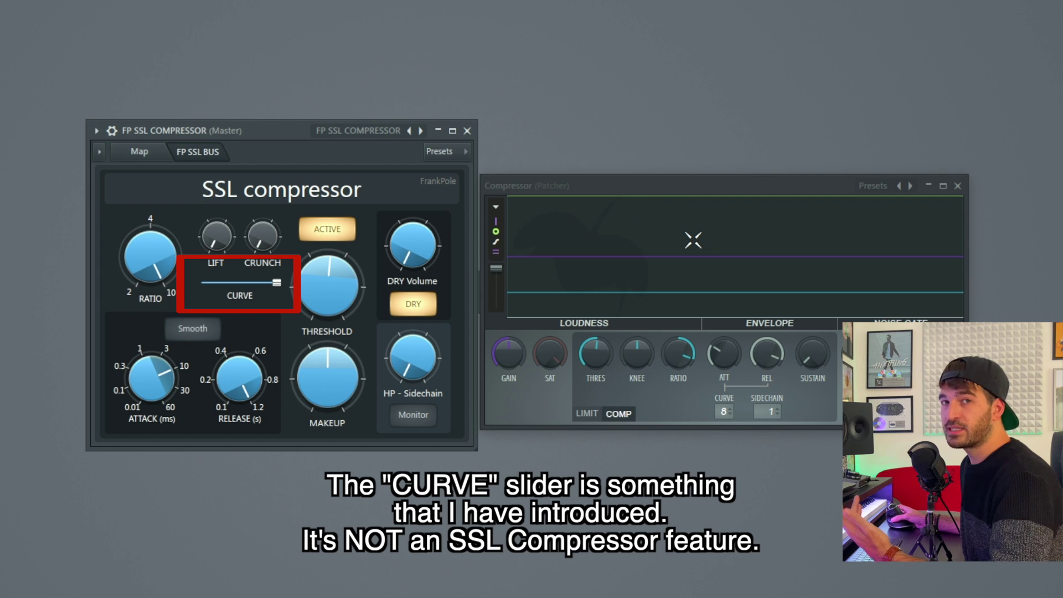
{"action": "left_click_drag", "start_coordinate": [277, 282], "coordinate": [223, 283]}
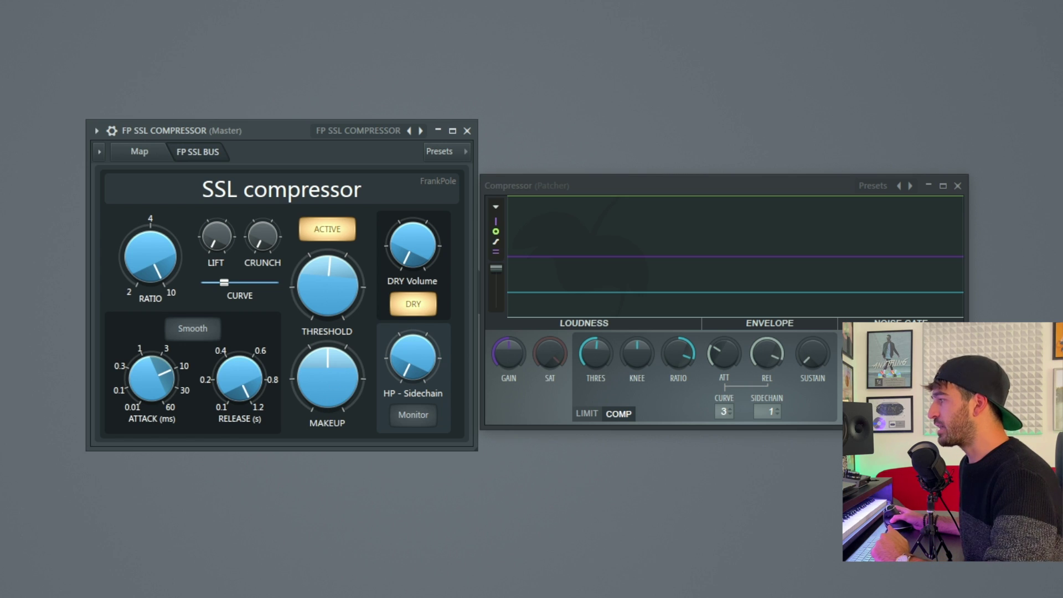
{"action": "left_click_drag", "start_coordinate": [328, 377], "coordinate": [327, 378]}
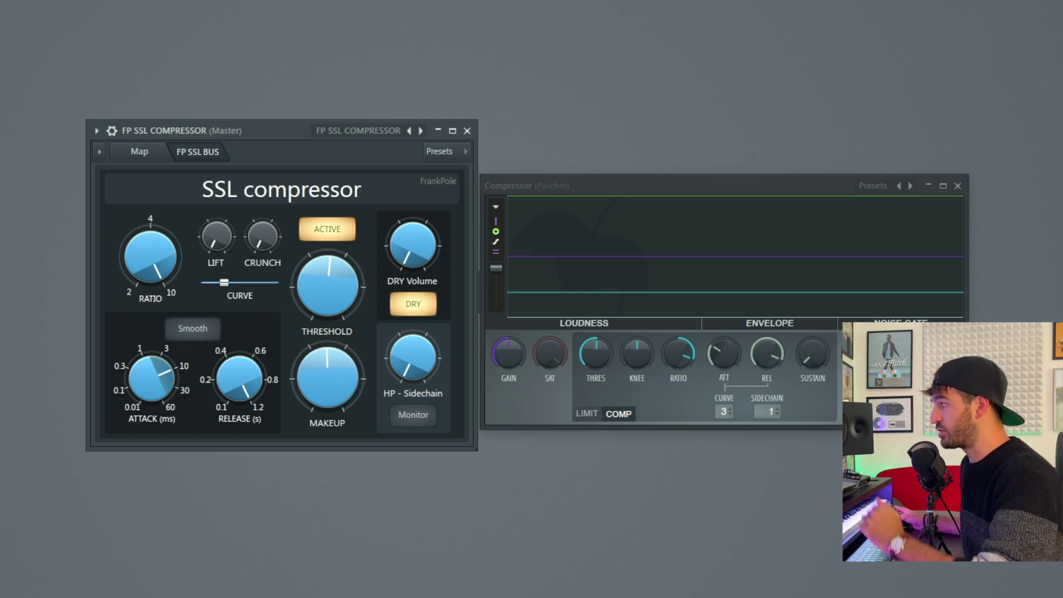
Step: Try the Lift knob on its waveshaper, return it to minimum, and raise Crunch to about three quarters
{"action": "left_click", "coordinate": [161, 156]}
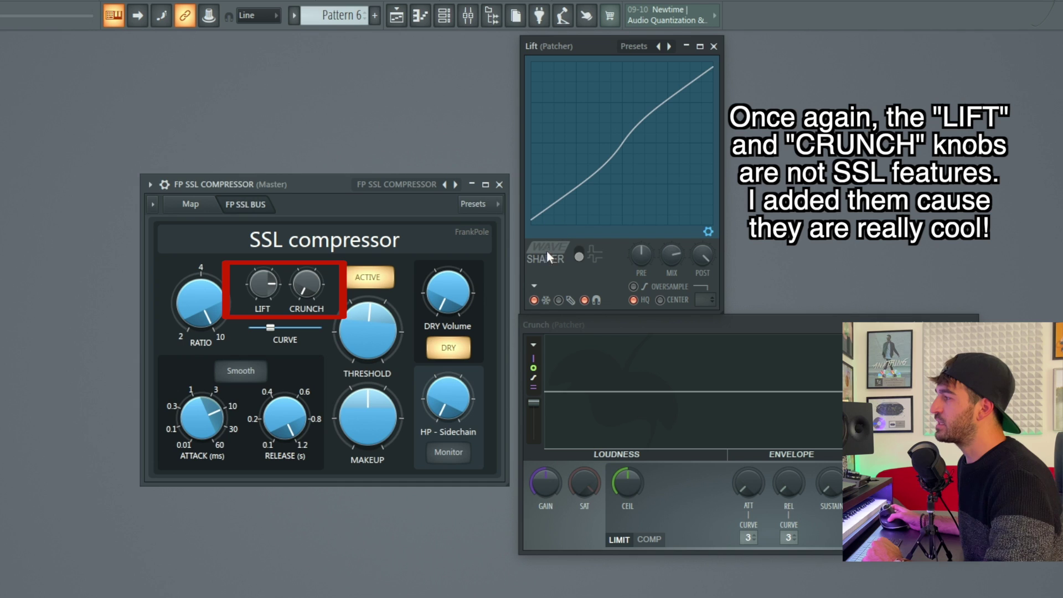
{"action": "left_click_drag", "start_coordinate": [672, 254], "coordinate": [671, 243]}
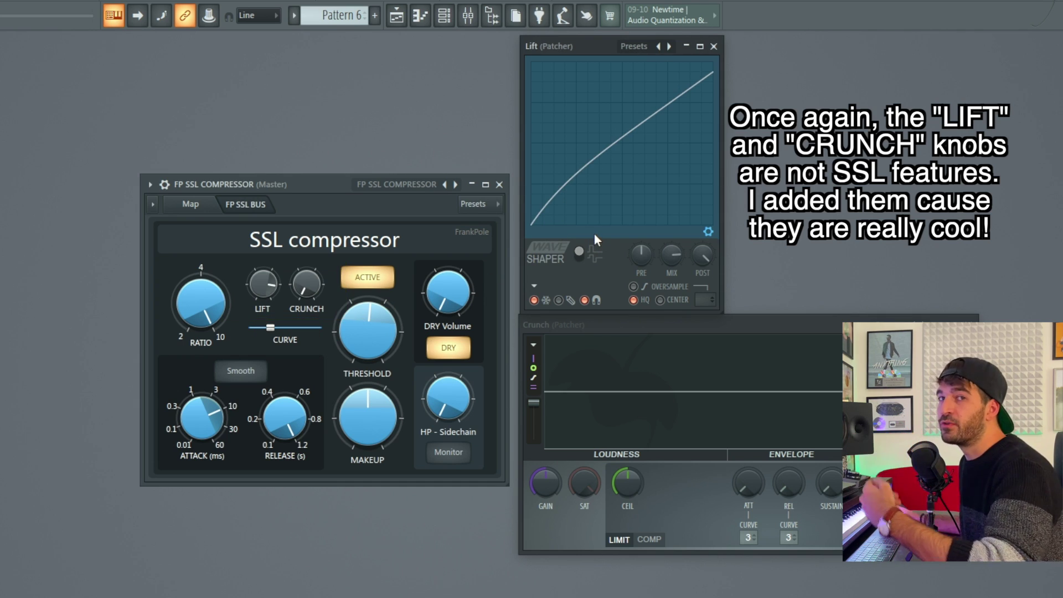
{"action": "left_click_drag", "start_coordinate": [263, 284], "coordinate": [296, 311]}
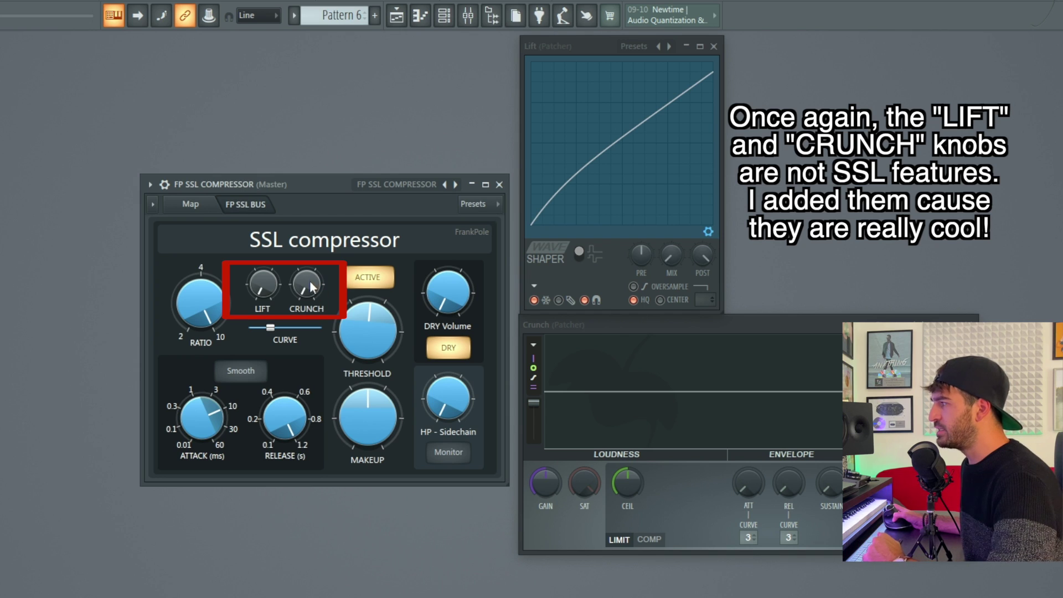
{"action": "left_click_drag", "start_coordinate": [310, 290], "coordinate": [313, 284]}
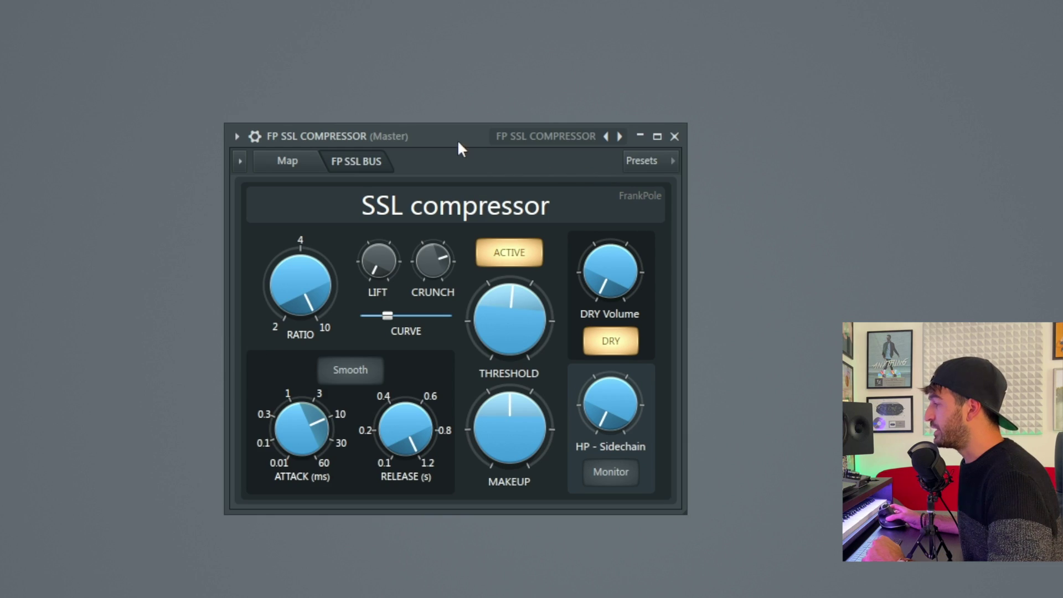
Step: Lower the makeup gain and try DRY Volume at half, toggling DRY off and on before returning DRY Volume to minimum
{"action": "left_click_drag", "start_coordinate": [458, 147], "coordinate": [532, 103]}
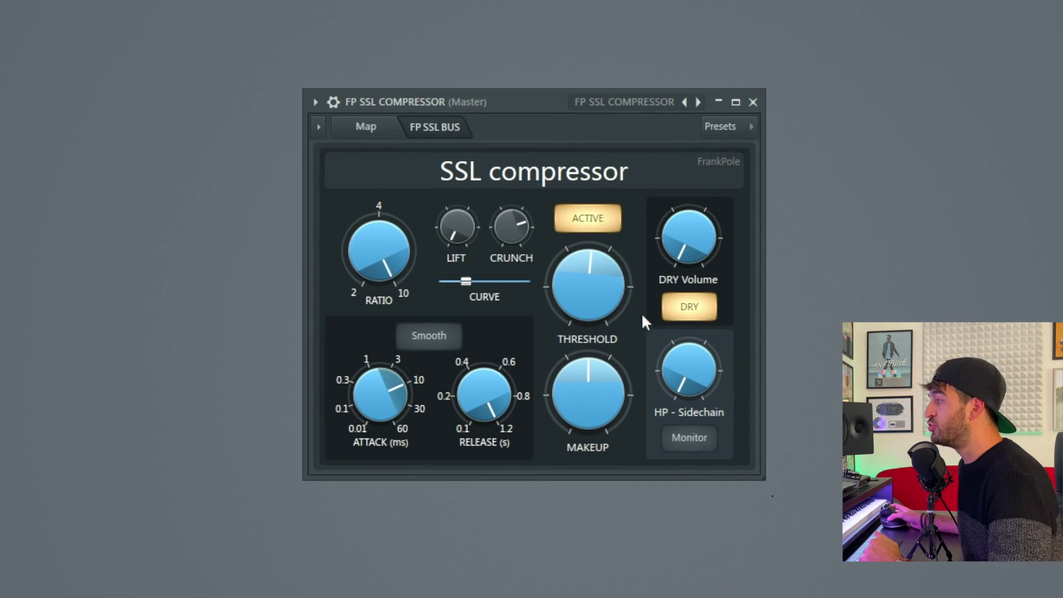
{"action": "scroll", "coordinate": [714, 255], "scroll_direction": "up", "scroll_amount": 5}
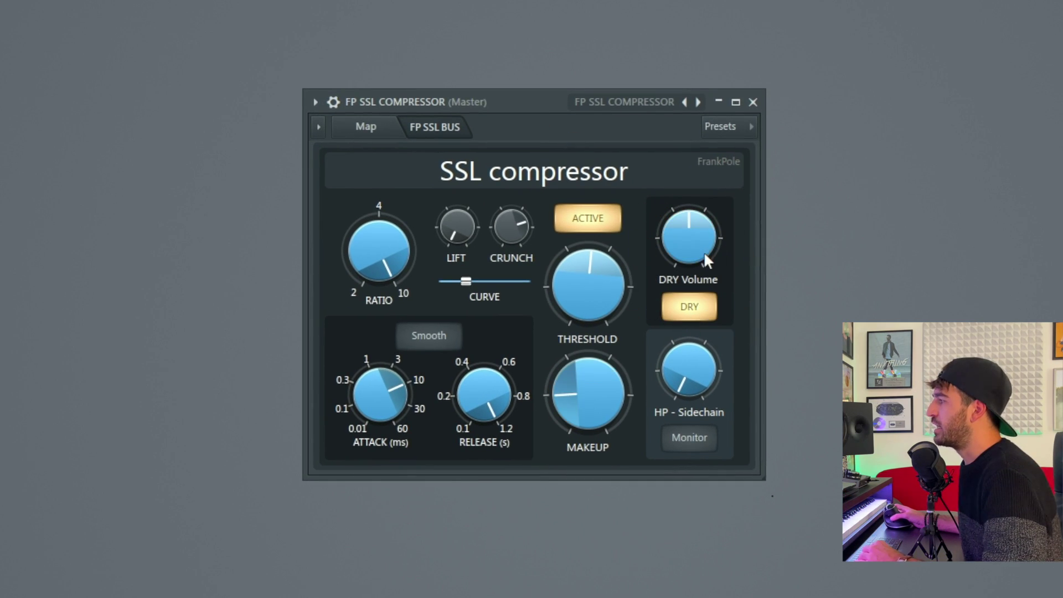
{"action": "left_click", "coordinate": [695, 315]}
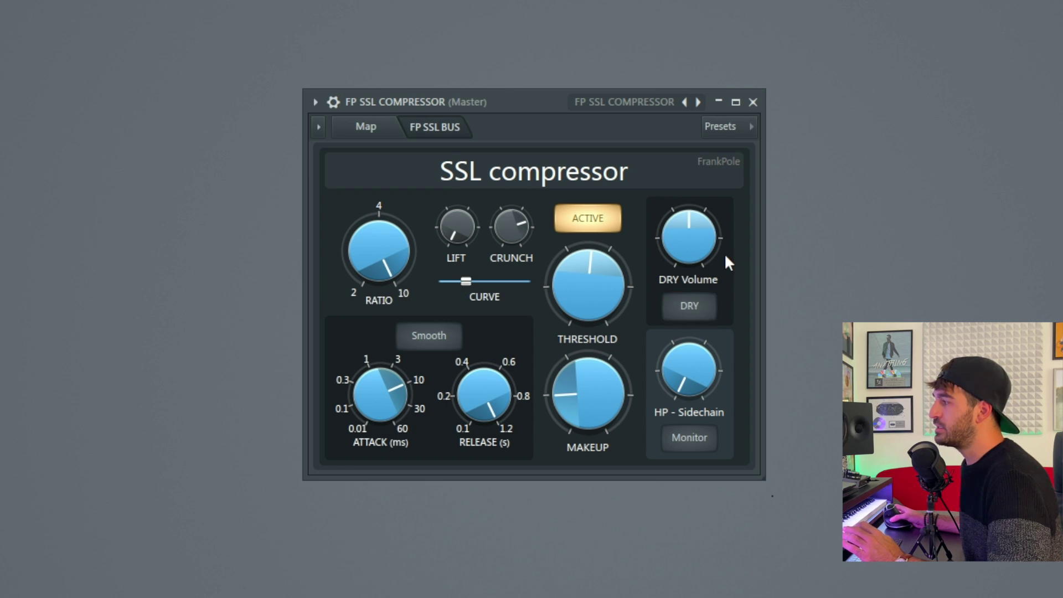
{"action": "left_click", "coordinate": [708, 316]}
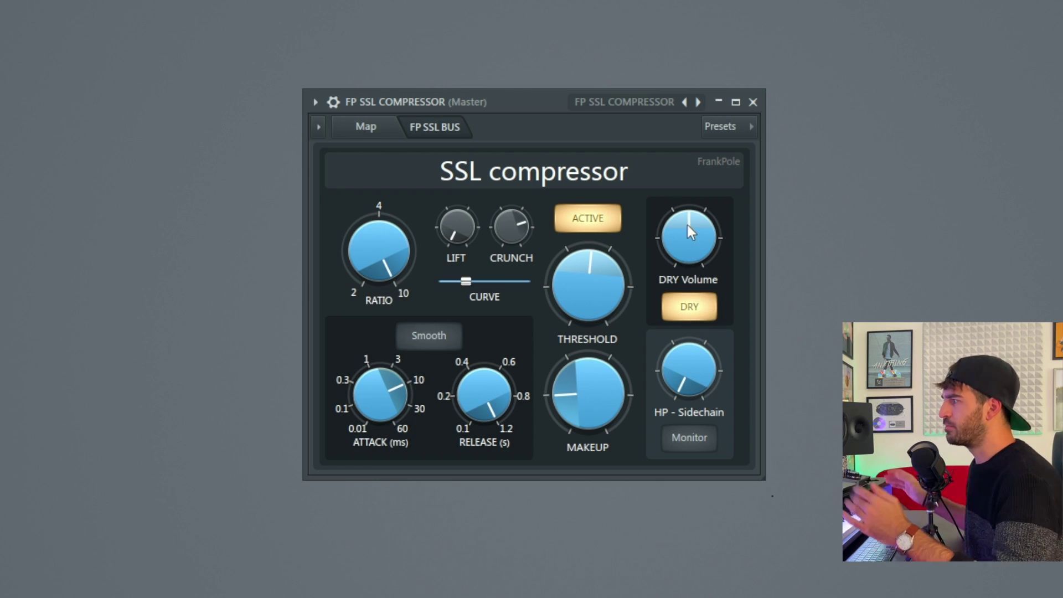
{"action": "left_click_drag", "start_coordinate": [686, 223], "coordinate": [687, 266]}
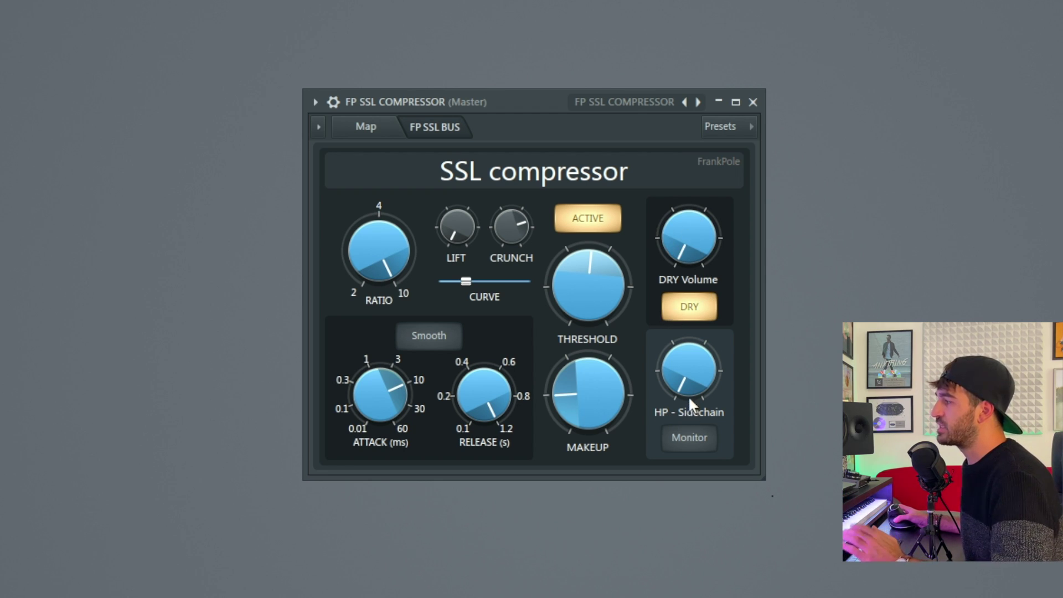
Step: Turn on the sidechain Monitor and adjust the HP - Sidechain filter knob
{"action": "left_click", "coordinate": [691, 439]}
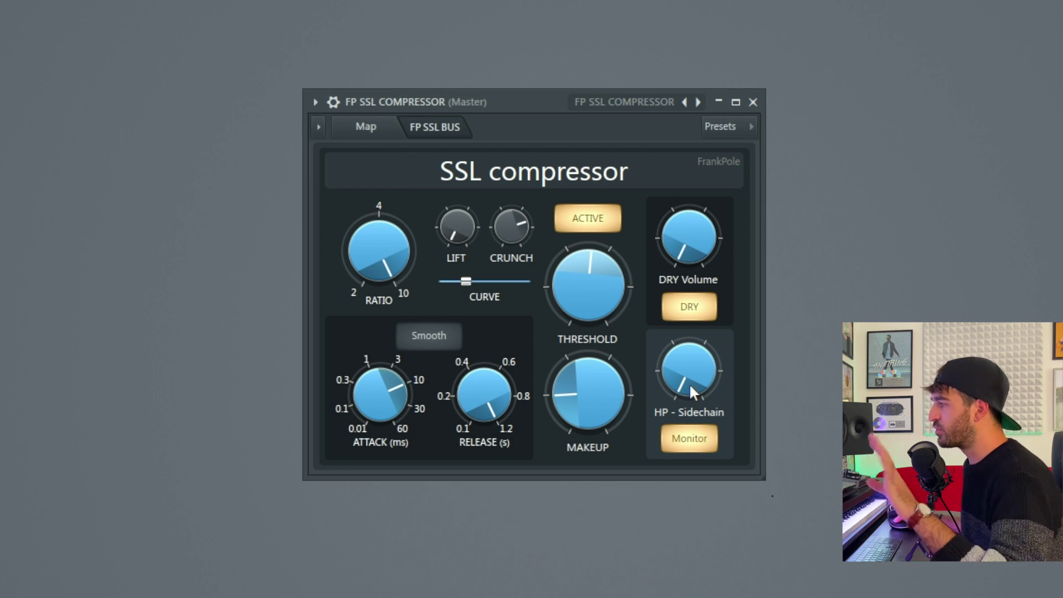
{"action": "left_click_drag", "start_coordinate": [686, 367], "coordinate": [687, 358]}
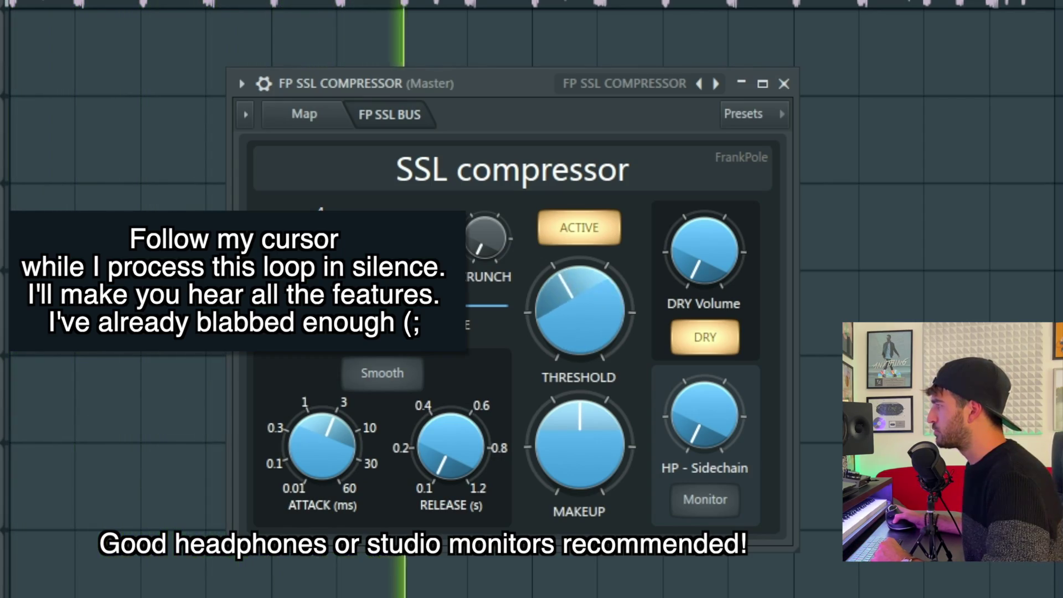
Step: Lower the threshold to near the low end of its range and slow the attack to nearly 30 ms during loop playback
{"action": "left_click_drag", "start_coordinate": [594, 264], "coordinate": [593, 310]}
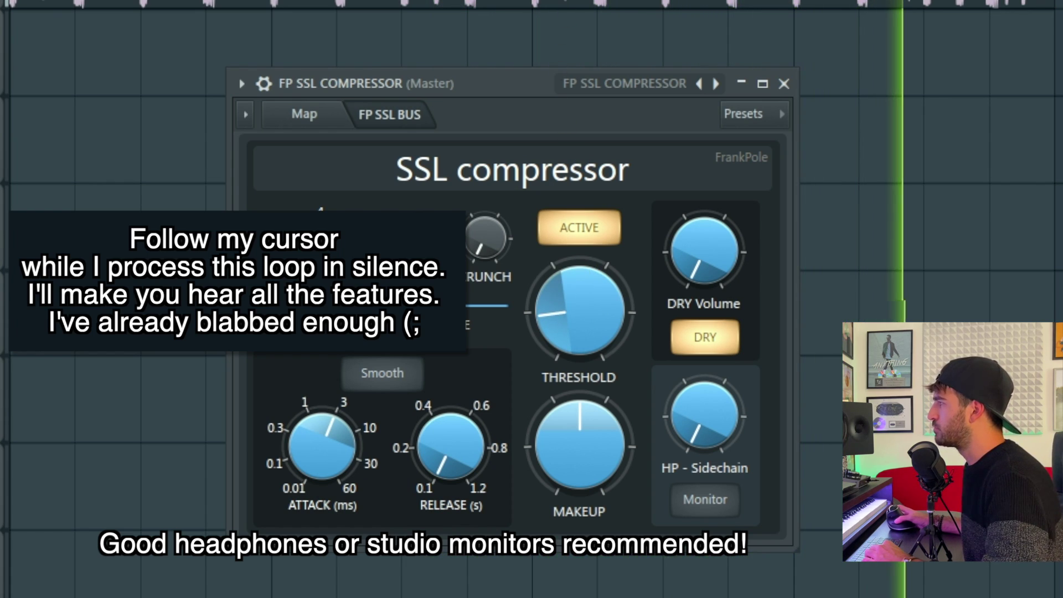
{"action": "left_click_drag", "start_coordinate": [314, 455], "coordinate": [314, 416]}
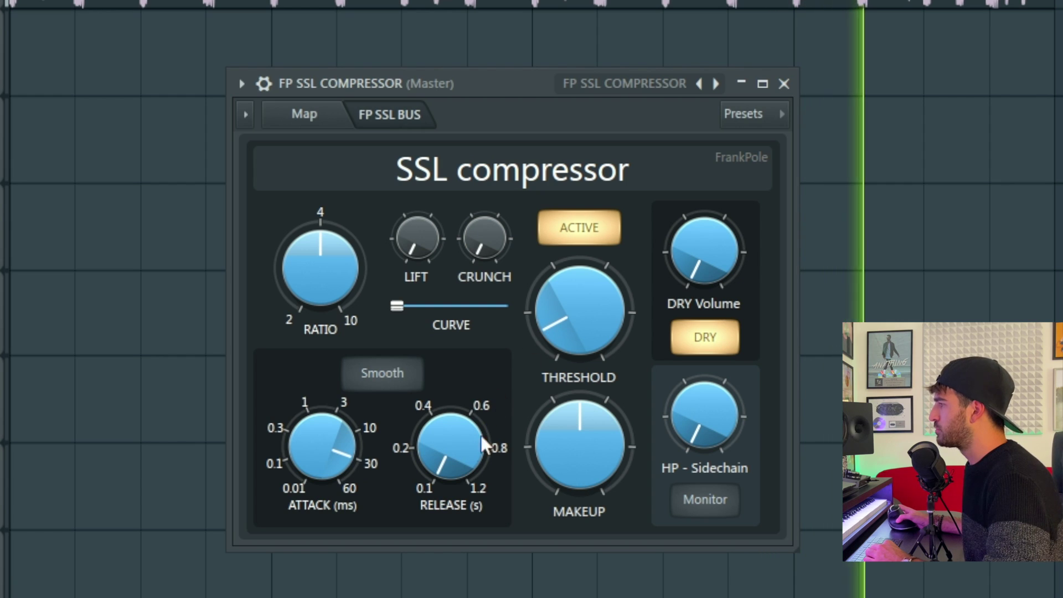
Step: Set the release to about 0.2 s and raise the threshold slightly
{"action": "left_click_drag", "start_coordinate": [480, 433], "coordinate": [479, 422]}
{"action": "left_click_drag", "start_coordinate": [443, 457], "coordinate": [442, 498]}
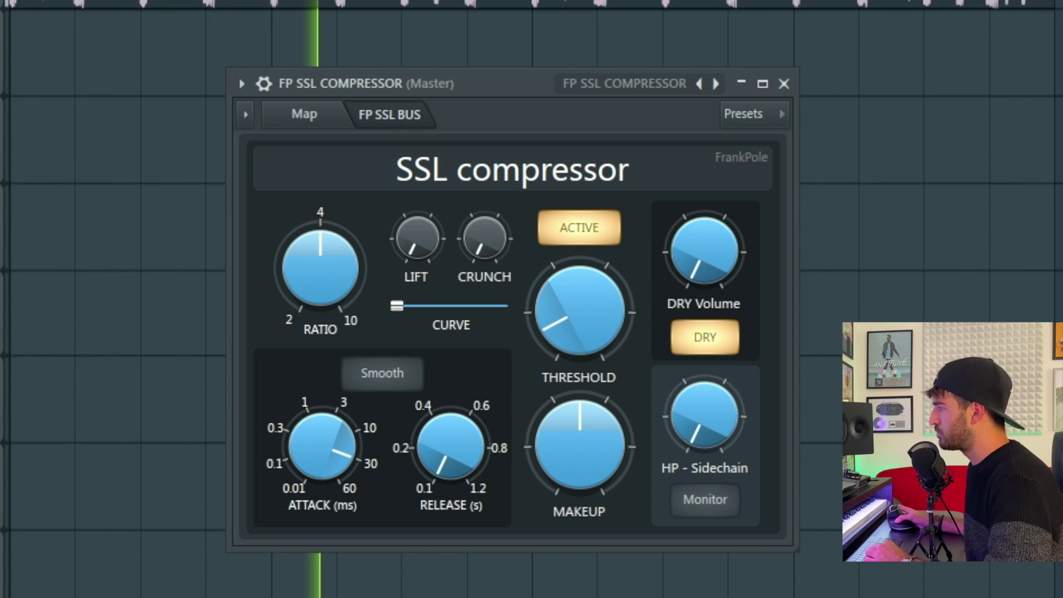
{"action": "left_click_drag", "start_coordinate": [444, 453], "coordinate": [444, 442]}
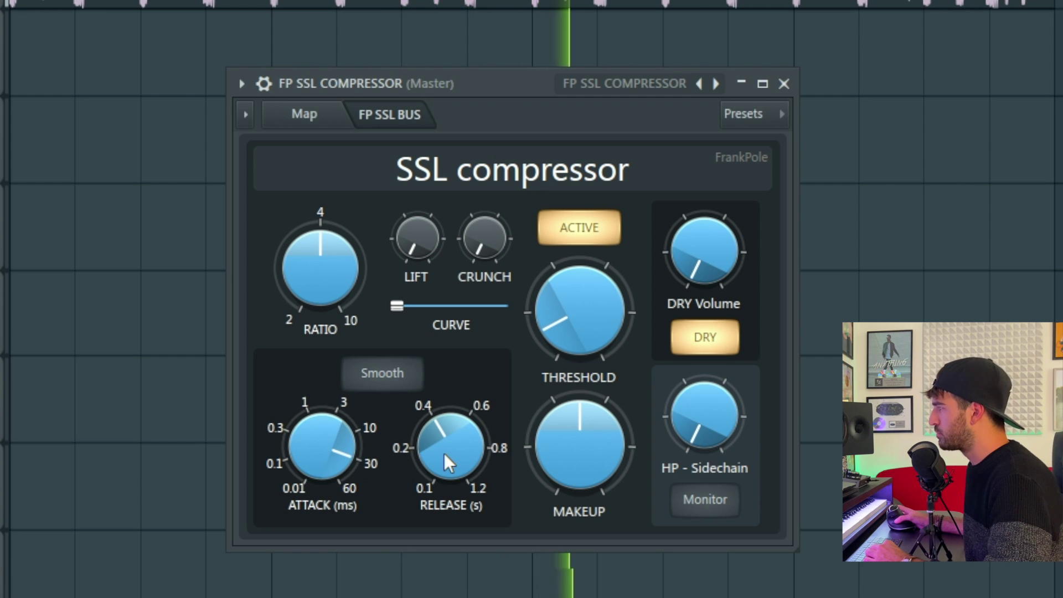
{"action": "left_click_drag", "start_coordinate": [559, 344], "coordinate": [560, 335]}
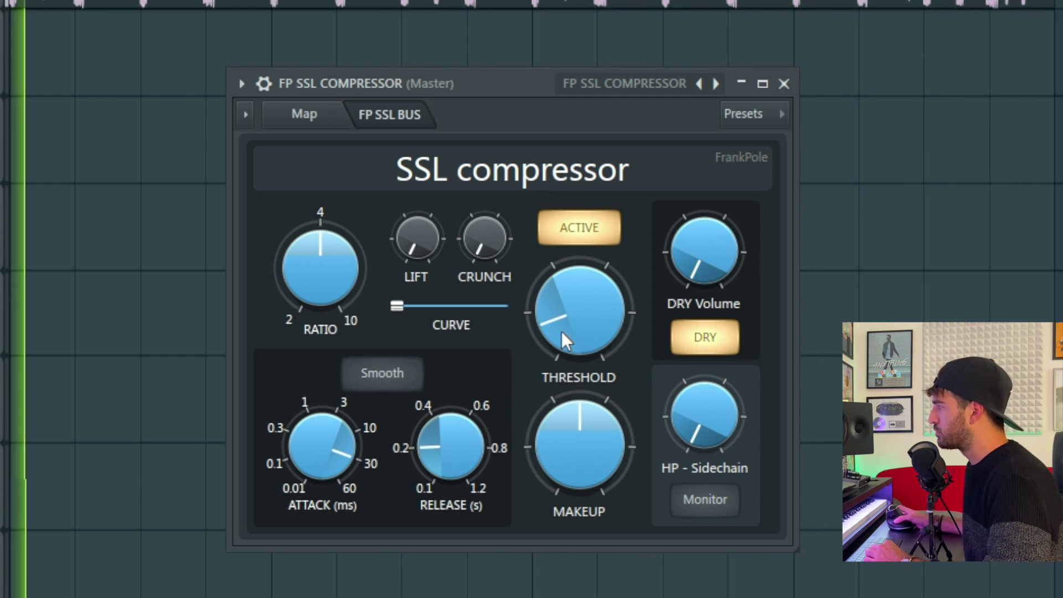
Step: Sweep the Curve slider in stages from minimum to maximum and return it to minimum while the loop plays
{"action": "left_click_drag", "start_coordinate": [396, 306], "coordinate": [428, 305]}
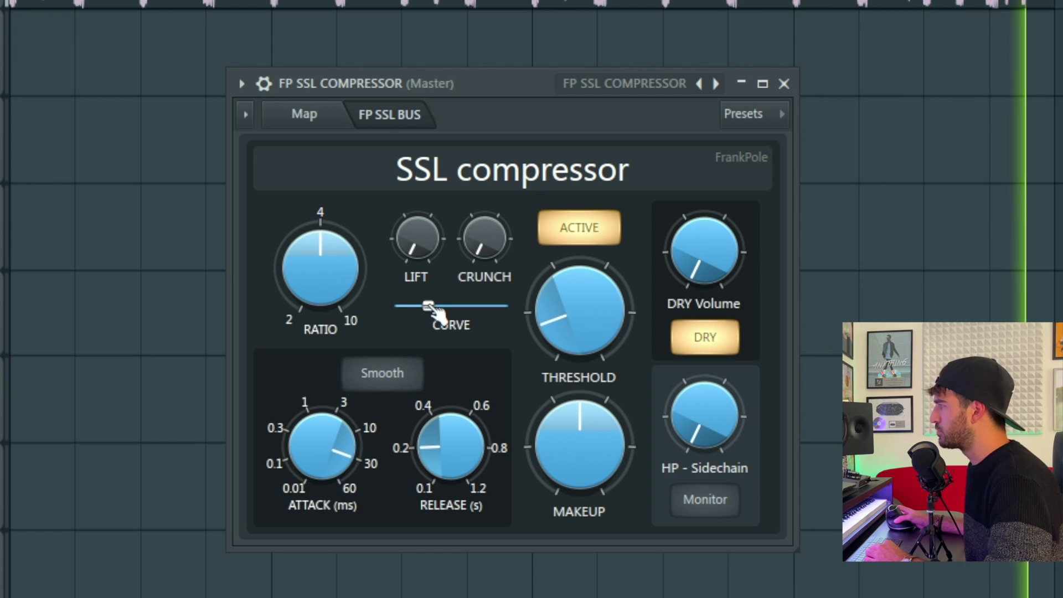
{"action": "left_click_drag", "start_coordinate": [436, 311], "coordinate": [465, 312]}
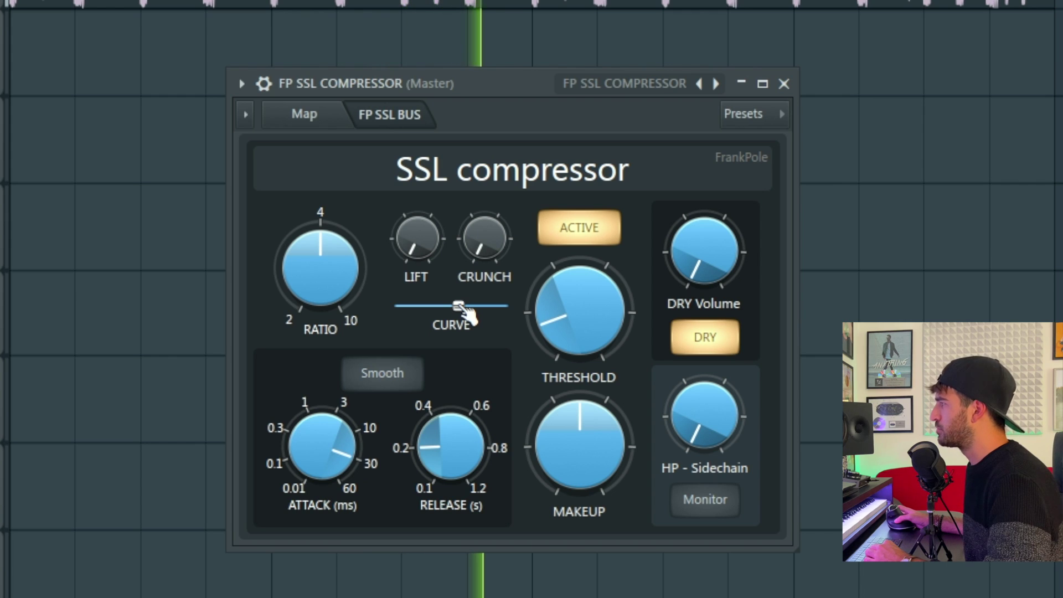
{"action": "left_click_drag", "start_coordinate": [458, 306], "coordinate": [509, 308]}
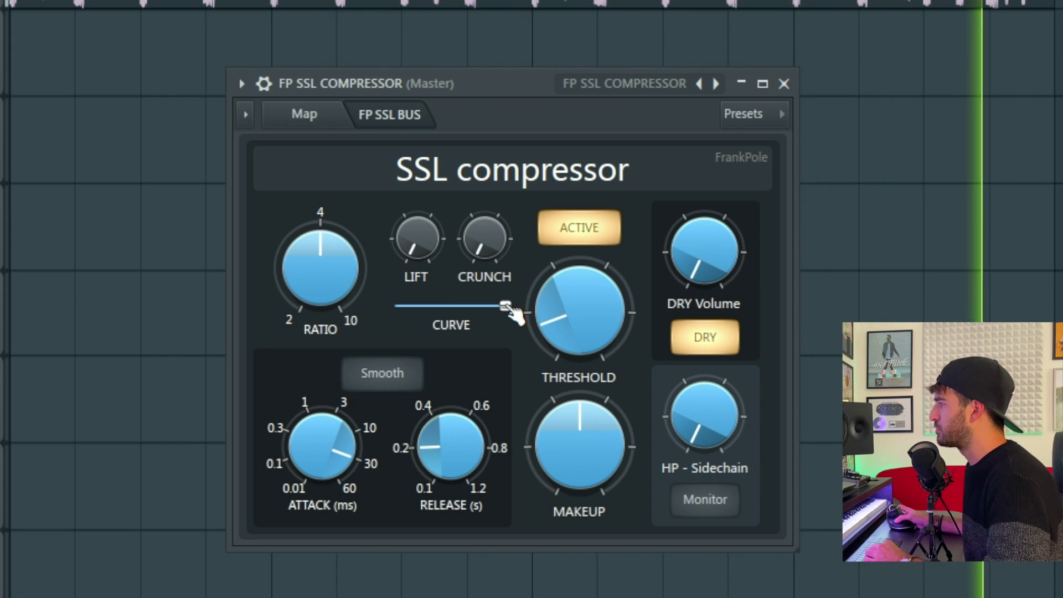
{"action": "left_click_drag", "start_coordinate": [512, 311], "coordinate": [403, 306]}
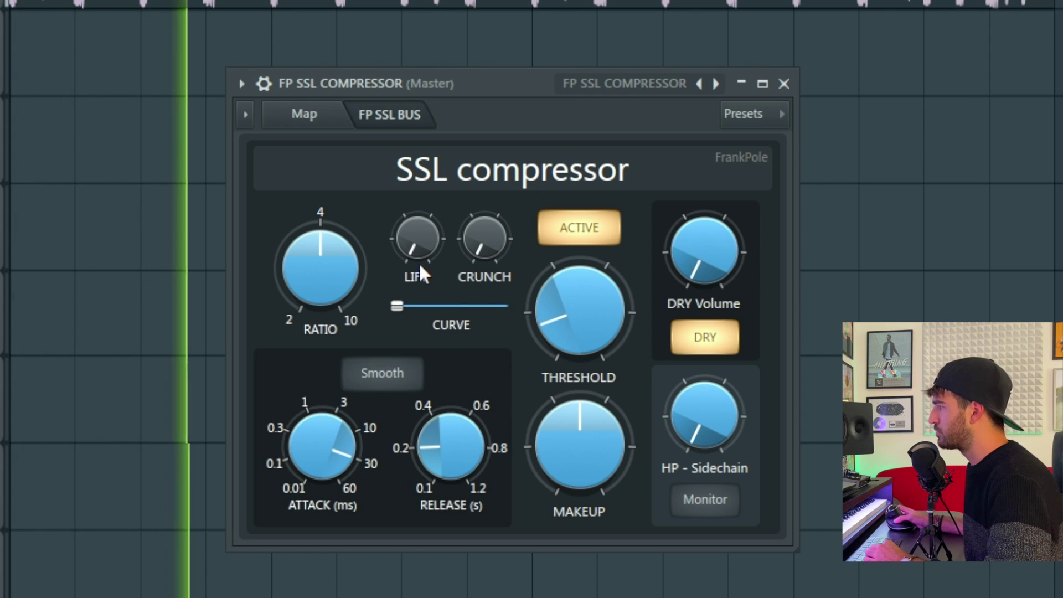
Step: Try Lift at maximum and Crunch near maximum on the playing loop, and return both knobs to minimum
{"action": "left_click_drag", "start_coordinate": [417, 238], "coordinate": [417, 221]}
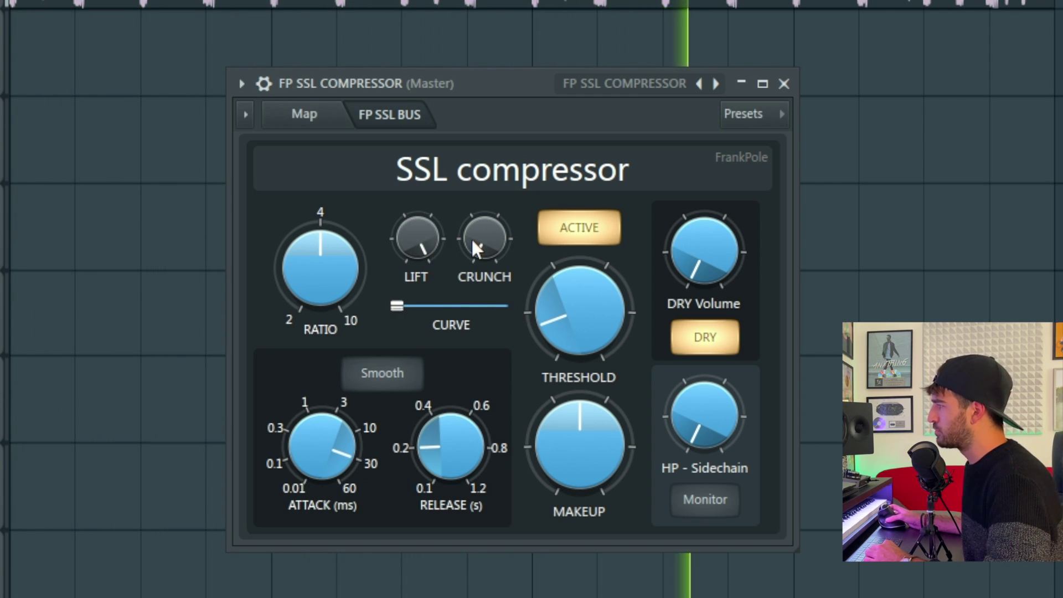
{"action": "left_click_drag", "start_coordinate": [429, 244], "coordinate": [430, 288]}
{"action": "left_click_drag", "start_coordinate": [423, 240], "coordinate": [423, 221]}
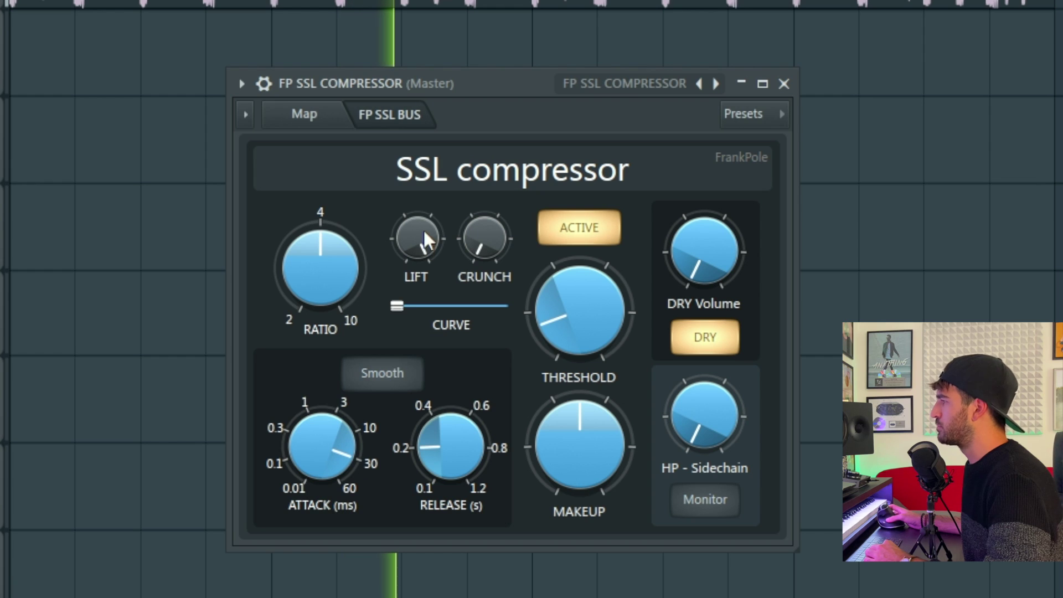
{"action": "left_click_drag", "start_coordinate": [481, 241], "coordinate": [480, 208]}
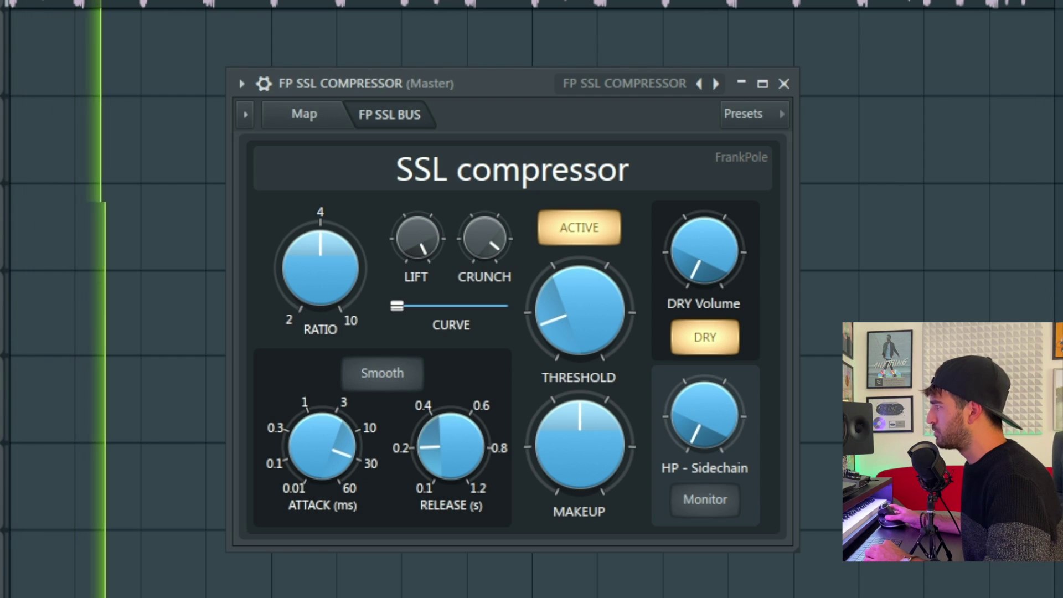
{"action": "left_click_drag", "start_coordinate": [483, 240], "coordinate": [419, 266]}
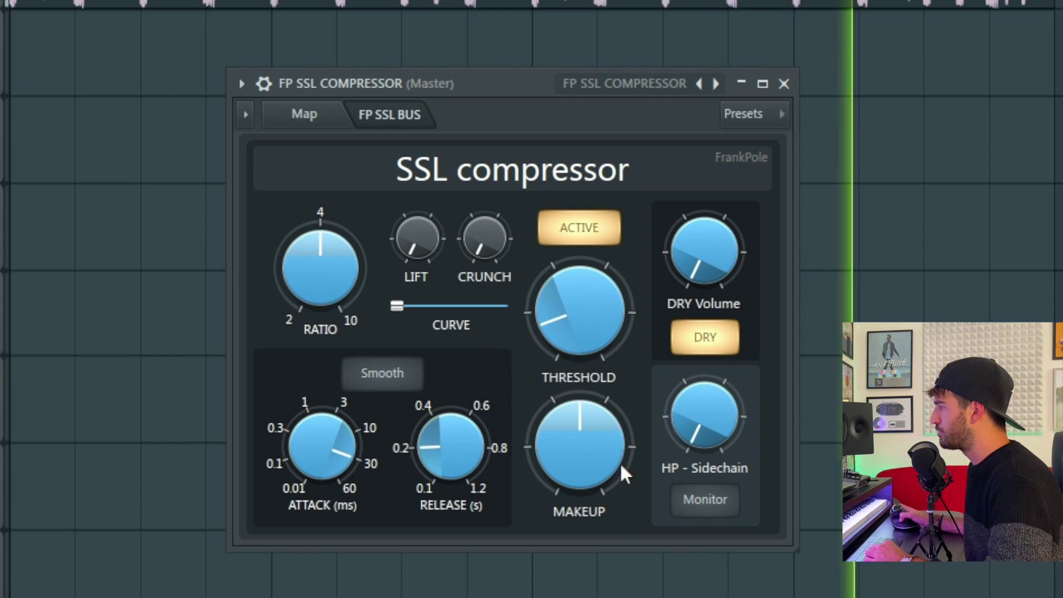
Step: Raise the Dry Volume to just below halfway and compare the loop with the compressor bypassed and active
{"action": "mouse_move", "coordinate": [705, 266]}
{"action": "left_mouse_down"}
{"action": "mouse_move", "coordinate": [706, 244]}
{"action": "mouse_move", "coordinate": [706, 266]}
{"action": "left_mouse_up"}
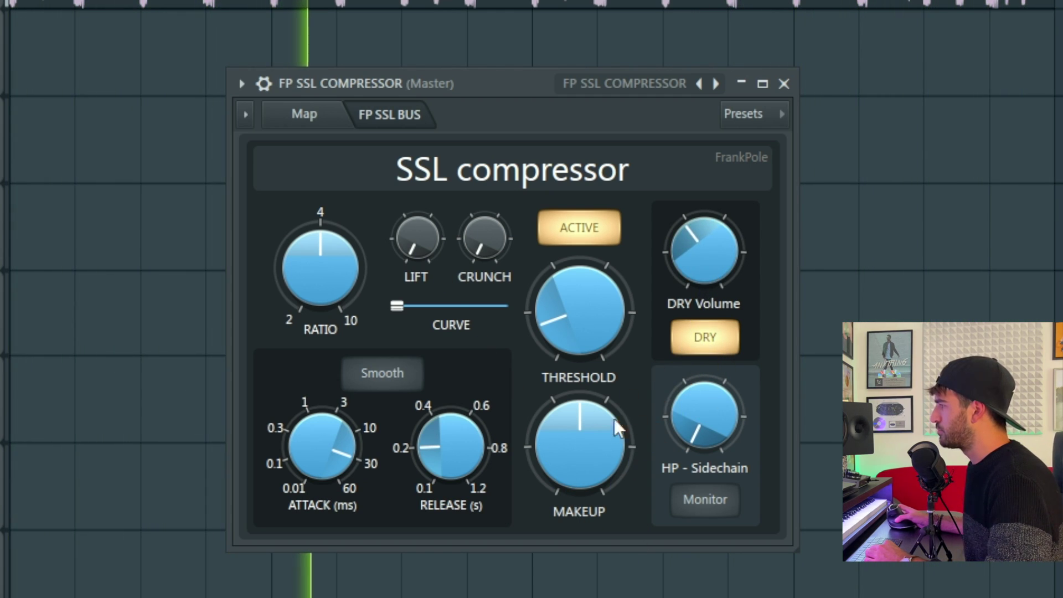
{"action": "left_click", "coordinate": [600, 229]}
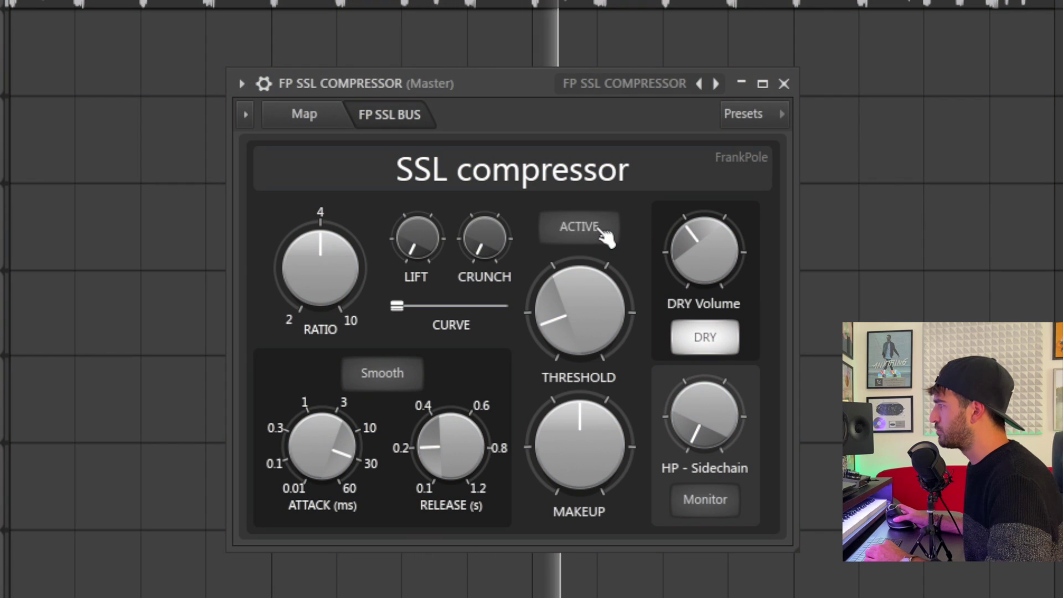
{"action": "left_click", "coordinate": [604, 233]}
Step: Turn Lift up to maximum and compare the playing loop with the compressor bypassed and active
{"action": "mouse_move", "coordinate": [421, 244]}
{"action": "left_mouse_down"}
{"action": "mouse_move", "coordinate": [421, 222]}
{"action": "mouse_move", "coordinate": [421, 244]}
{"action": "left_mouse_up"}
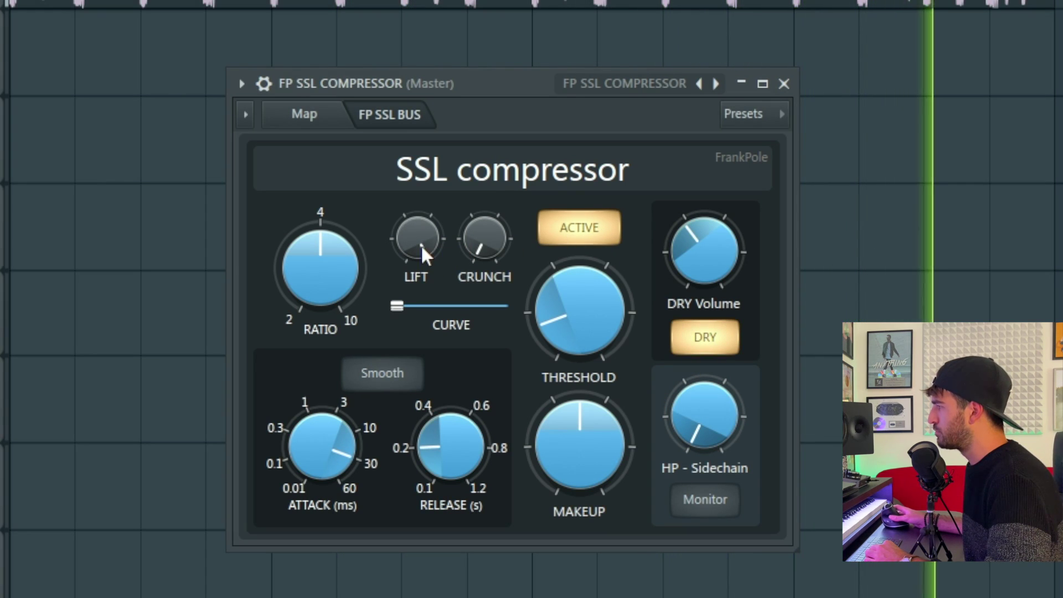
{"action": "left_click", "coordinate": [609, 230]}
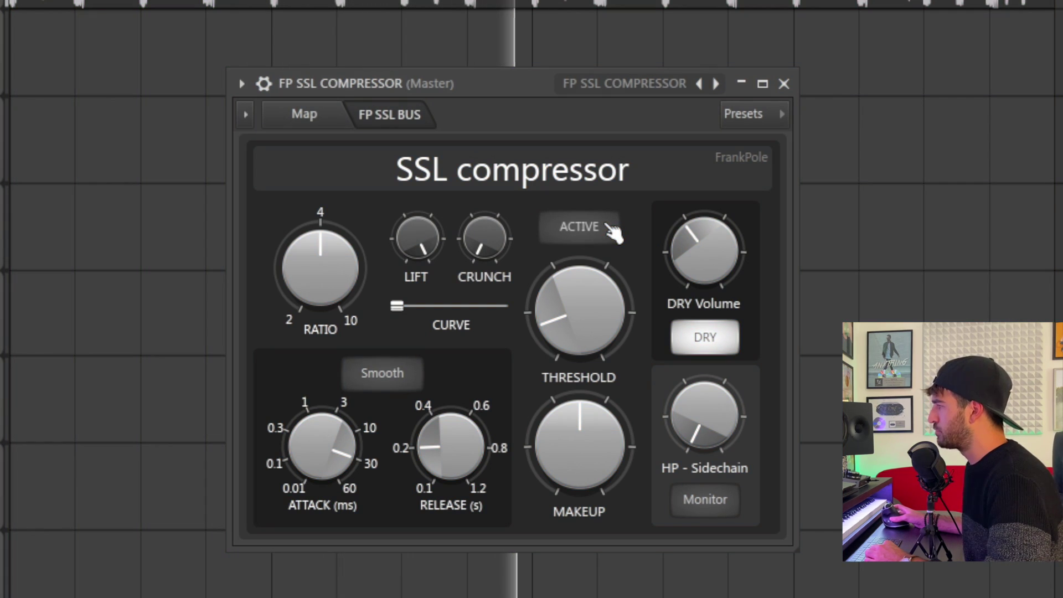
{"action": "left_click", "coordinate": [611, 230]}
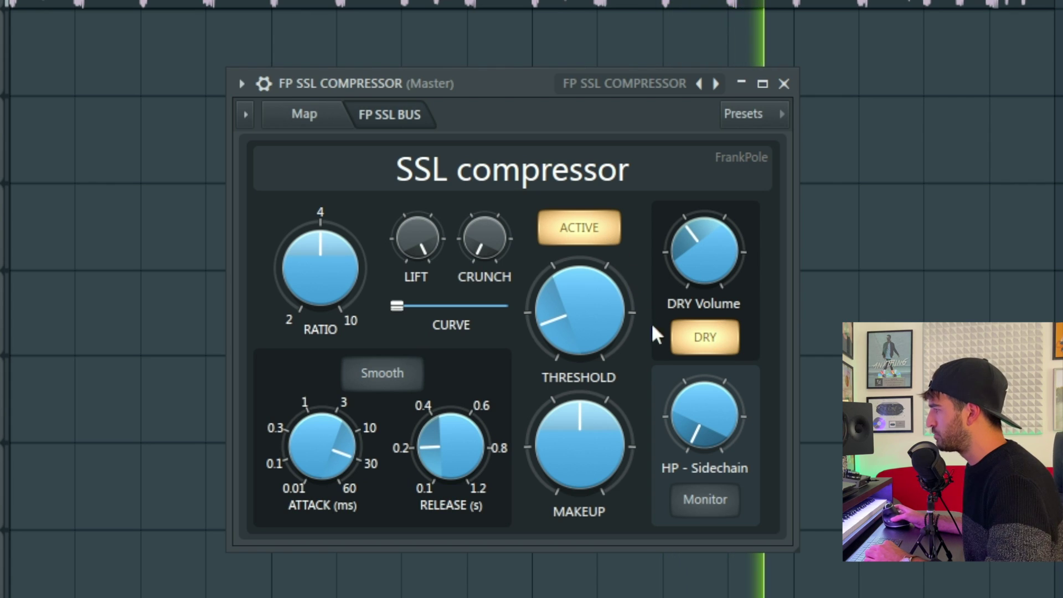
Step: Turn on sidechain monitoring and adjust the HP - Sidechain filter while the loop plays
{"action": "left_click", "coordinate": [720, 501]}
{"action": "scroll", "coordinate": [709, 425], "scroll_direction": "down", "scroll_amount": 2}
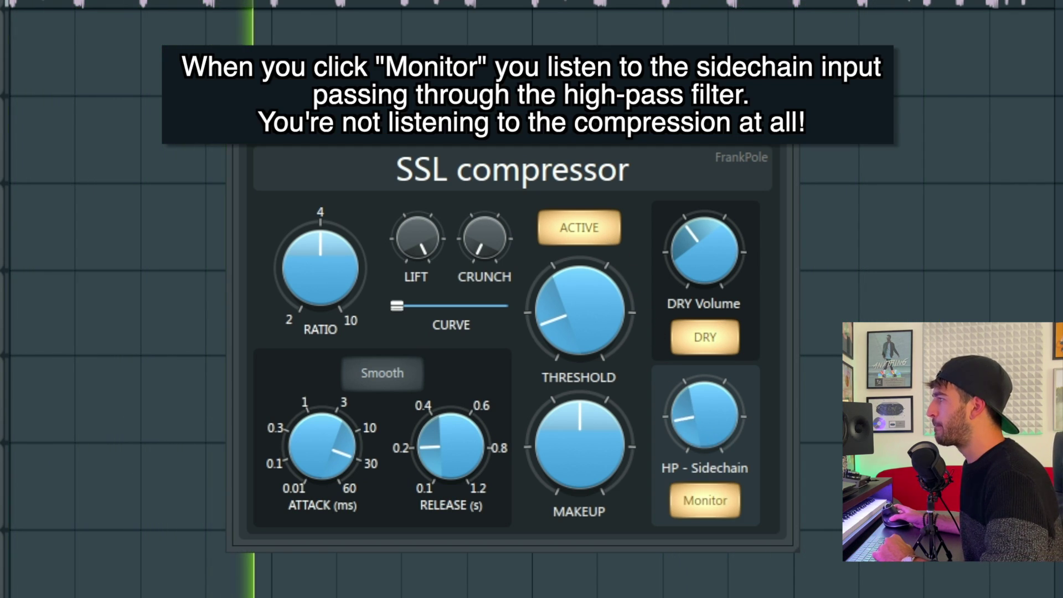
{"action": "scroll", "coordinate": [704, 415], "scroll_direction": "up", "scroll_amount": 2}
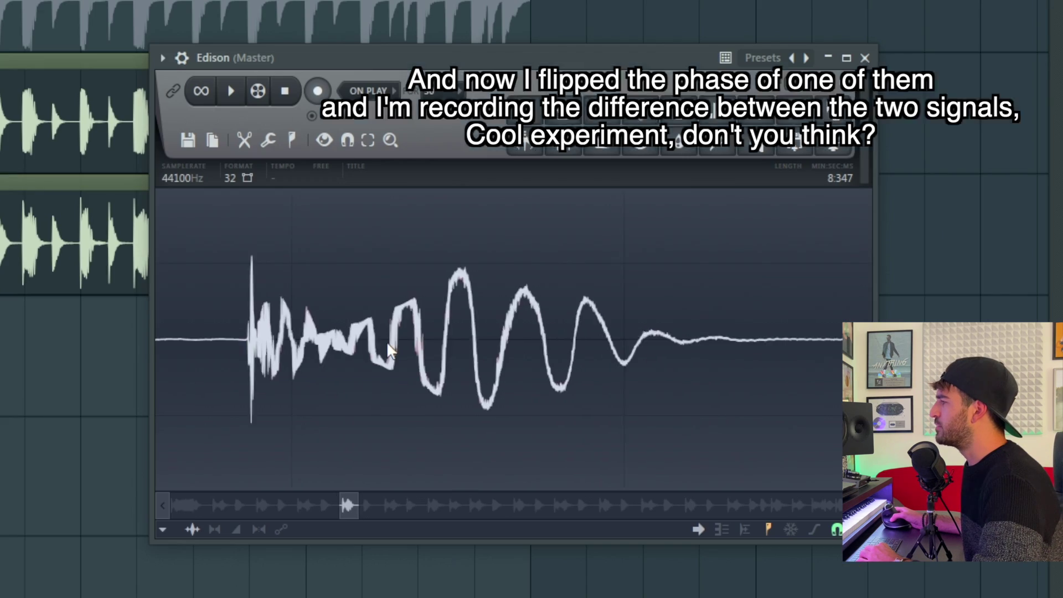
Step: Examine the drum hits in the recorded difference signal in Edison, comparing single transients with the surrounding hits
{"action": "scroll", "coordinate": [391, 350], "scroll_direction": "down", "scroll_amount": 3}
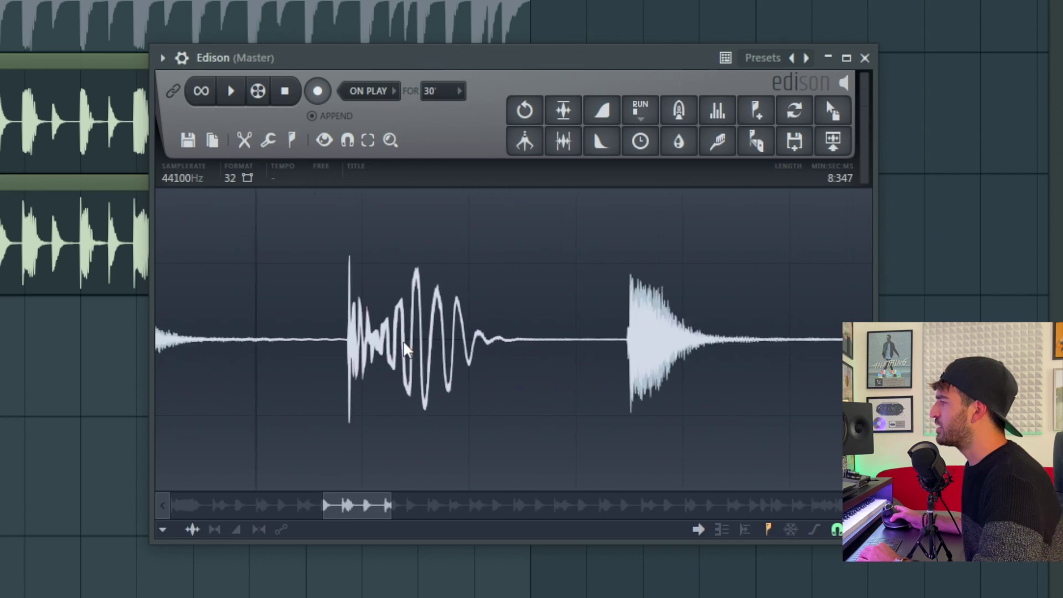
{"action": "scroll", "coordinate": [358, 351], "scroll_direction": "up", "scroll_amount": 2}
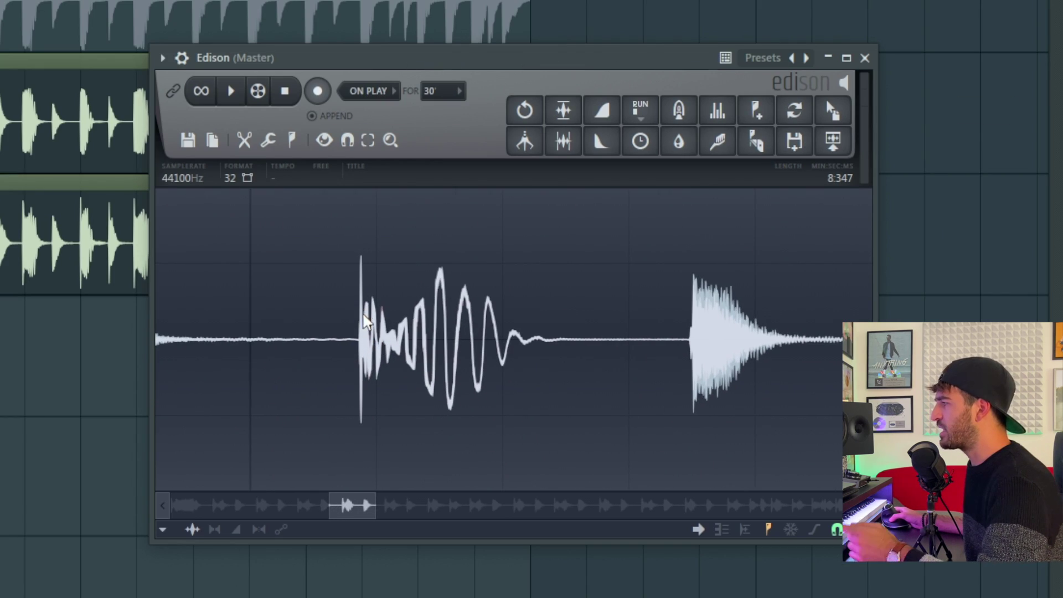
{"action": "scroll", "coordinate": [365, 321], "scroll_direction": "up", "scroll_amount": 2}
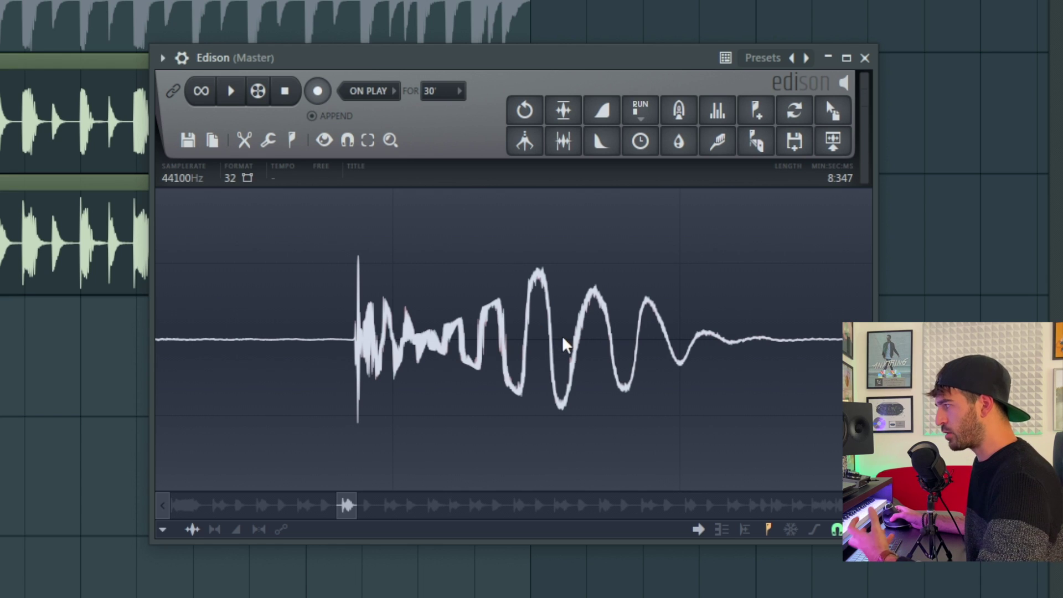
{"action": "scroll", "coordinate": [564, 344], "scroll_direction": "down", "scroll_amount": 4}
{"action": "scroll", "coordinate": [520, 363], "scroll_direction": "up", "scroll_amount": 3}
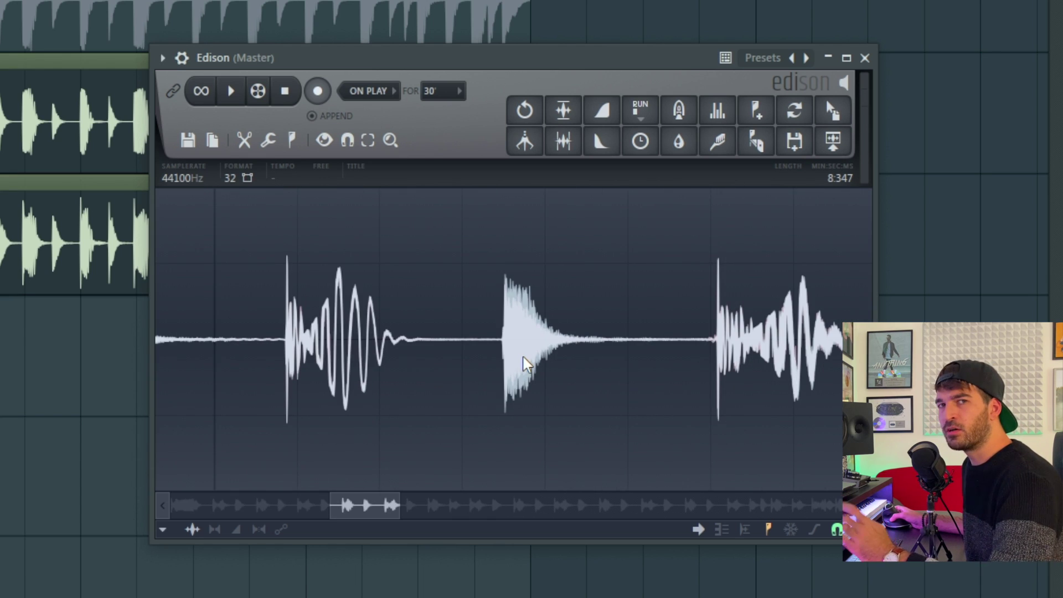
{"action": "scroll", "coordinate": [525, 364], "scroll_direction": "down", "scroll_amount": 4}
{"action": "scroll", "coordinate": [492, 357], "scroll_direction": "up", "scroll_amount": 4}
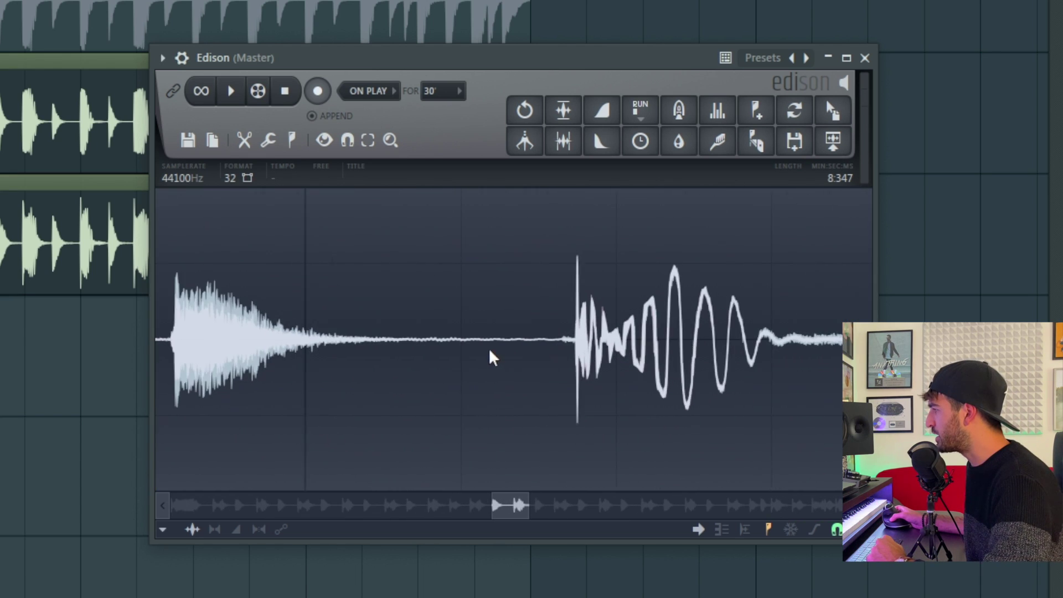
{"action": "scroll", "coordinate": [529, 347], "scroll_direction": "down", "scroll_amount": 3}
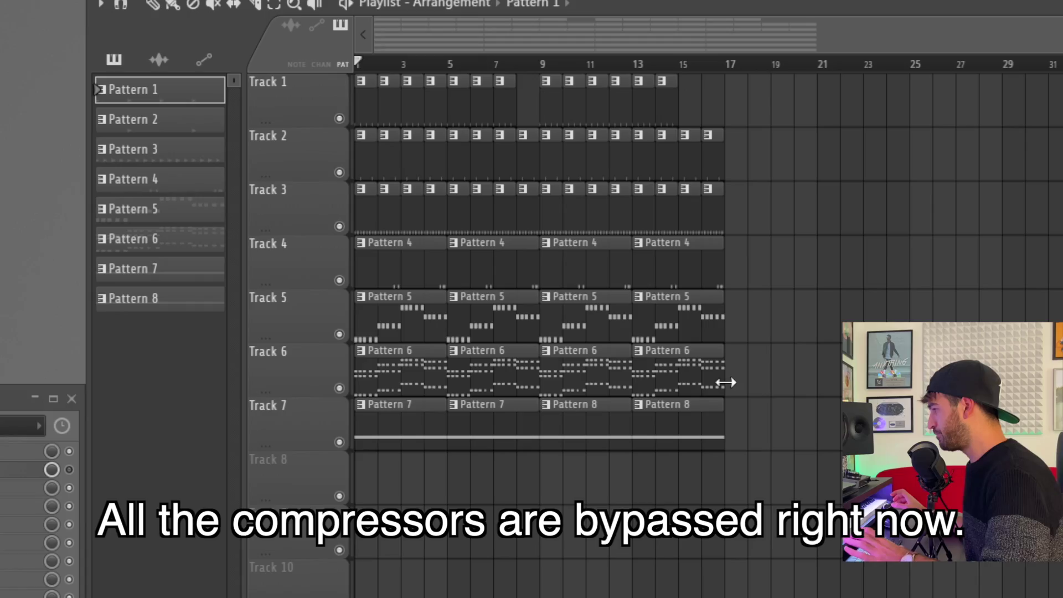
Step: Play the arrangement with all compressors bypassed and move the Youlean Loudness Meter 2 window away from the SSL compressor
{"action": "key", "text": "space"}
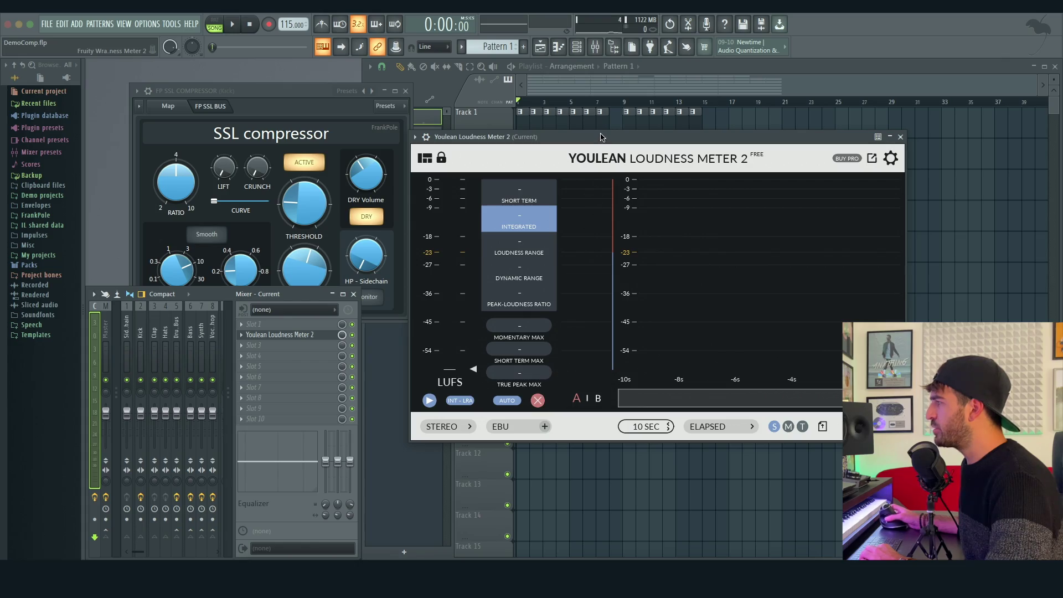
{"action": "left_click_drag", "start_coordinate": [602, 137], "coordinate": [704, 159]}
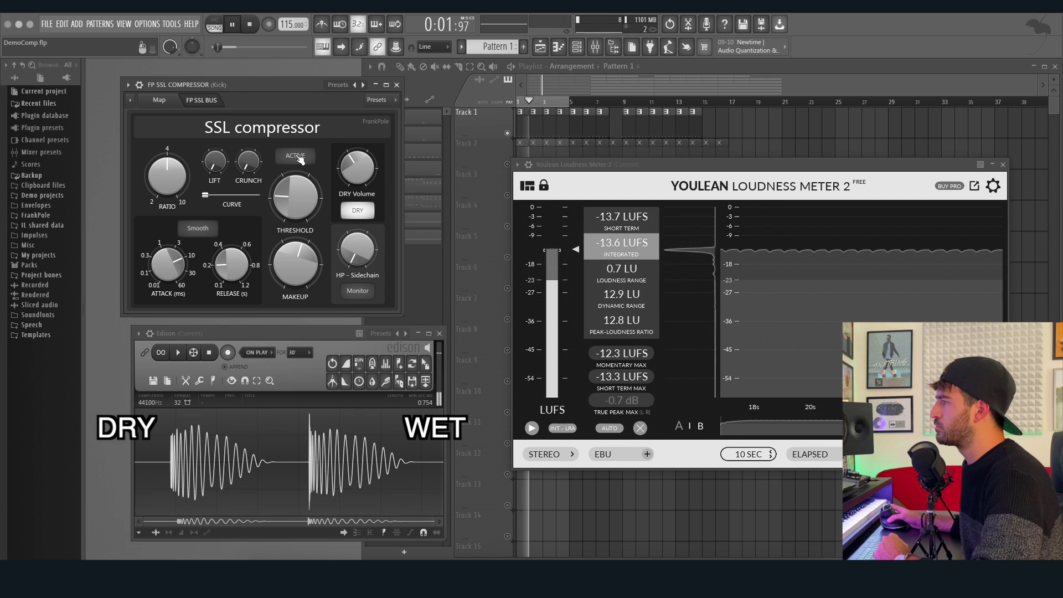
Step: Compare the looping Kick with its SSL compressor active and bypassed while the loudness meter and Edison are in view
{"action": "left_click", "coordinate": [295, 156]}
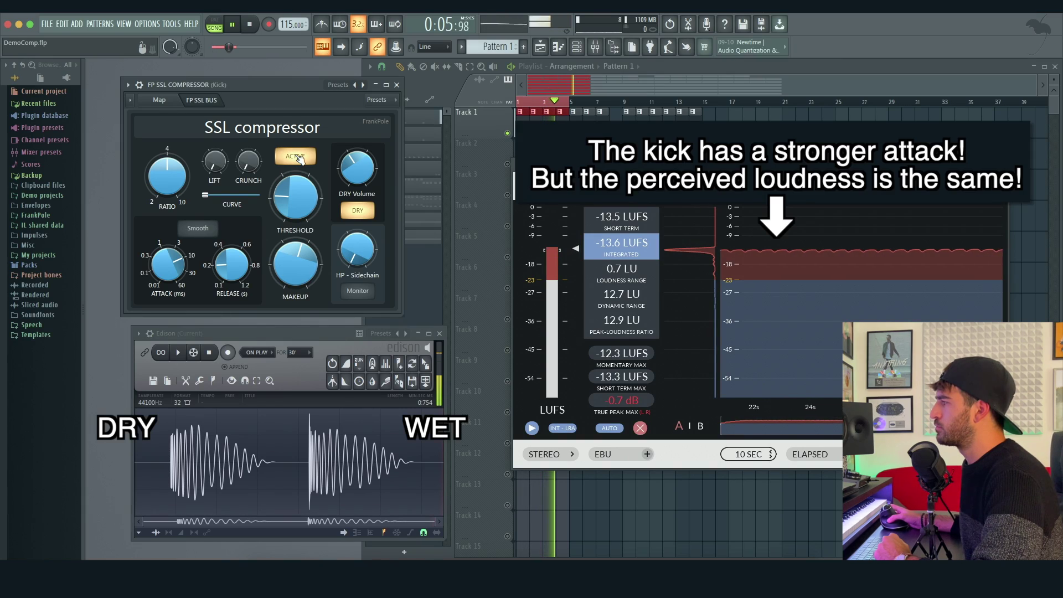
{"action": "left_click", "coordinate": [295, 156]}
{"action": "key", "text": "space"}
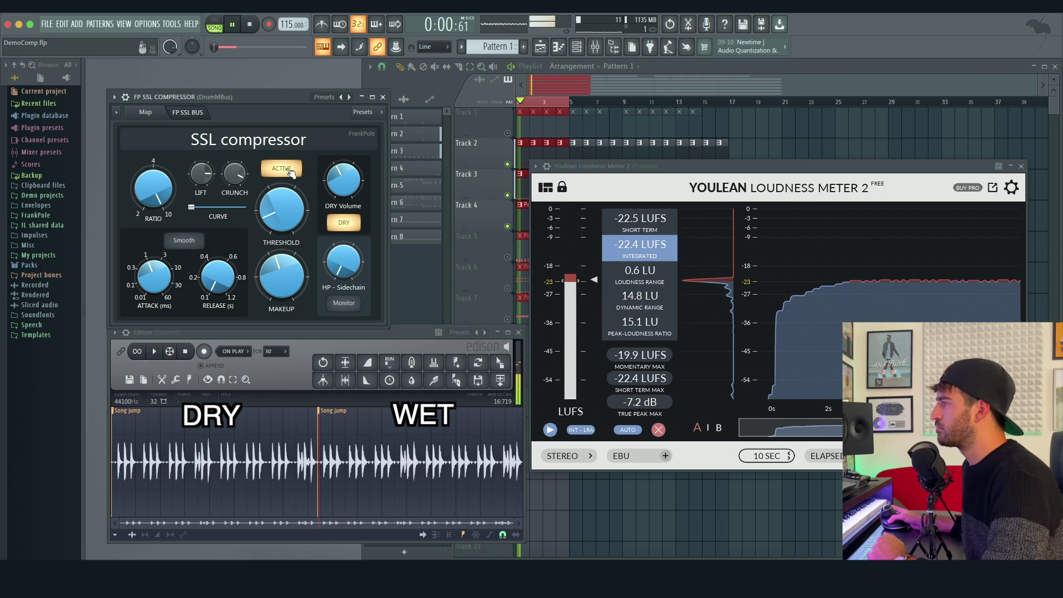
Step: Compare bypassed and active compression on the drum bus, and activate the SSL compressors on the Bass and Synth loops
{"action": "left_click", "coordinate": [290, 171]}
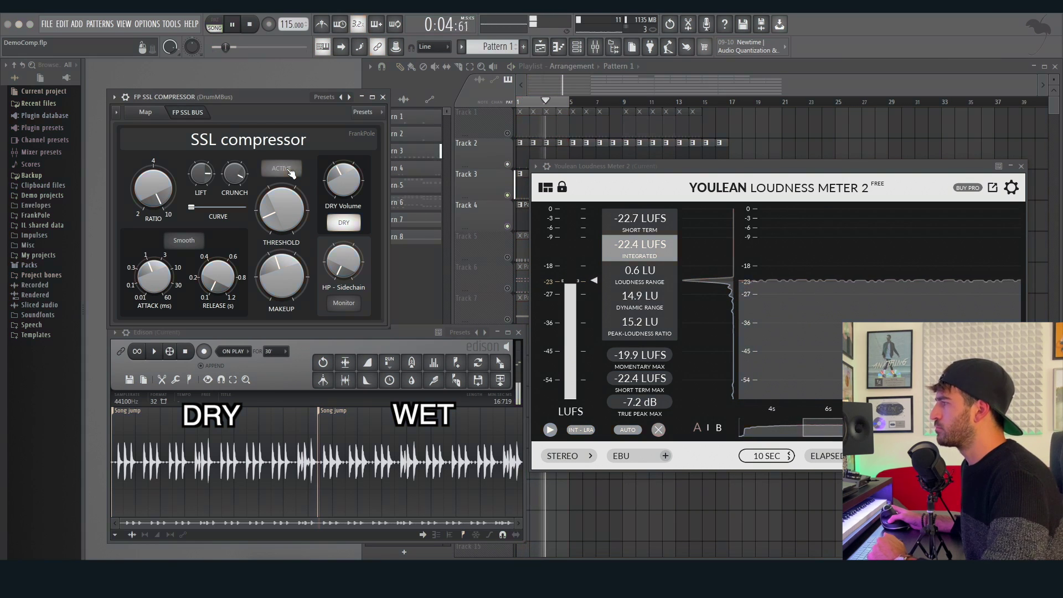
{"action": "left_click", "coordinate": [290, 173]}
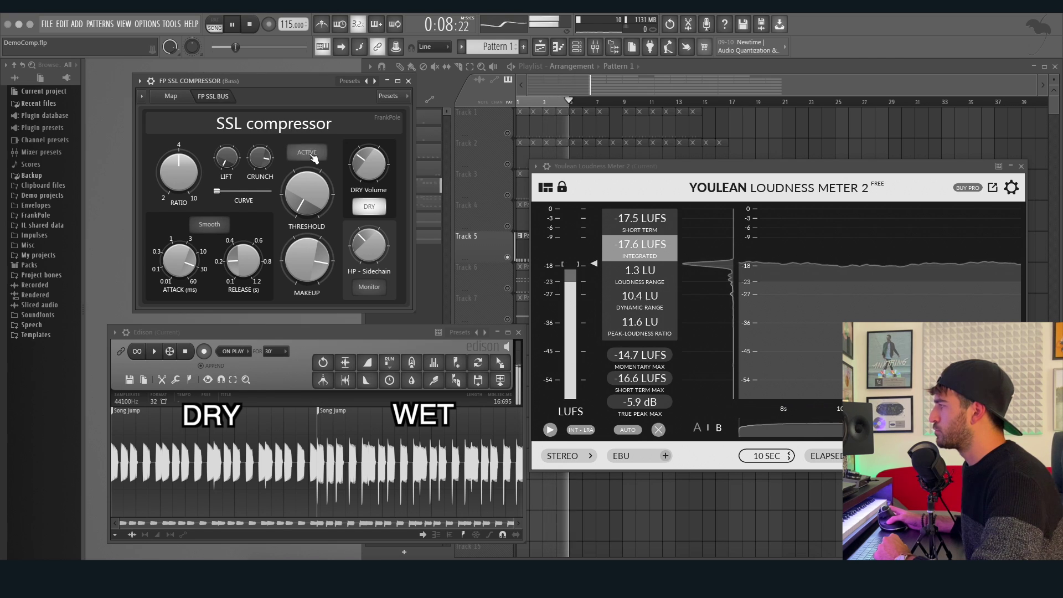
{"action": "left_click", "coordinate": [308, 153]}
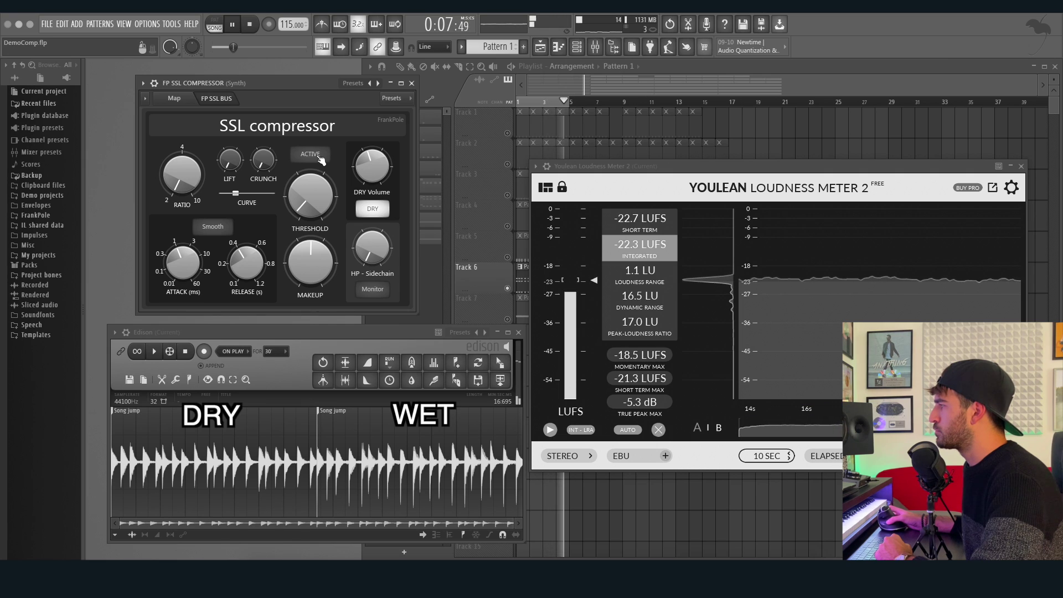
{"action": "left_click", "coordinate": [310, 154]}
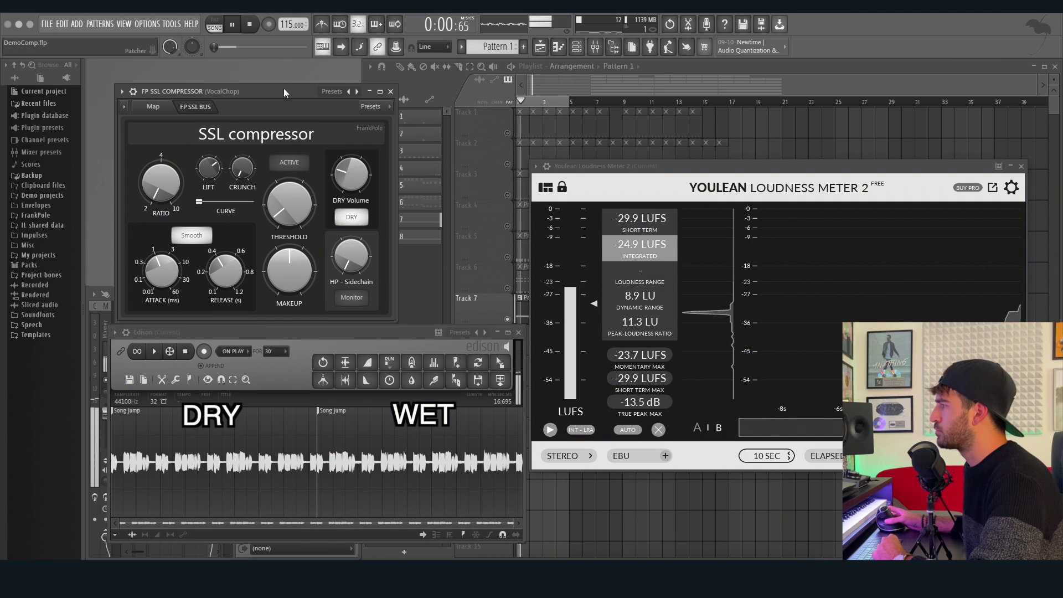
Step: Move the VocalChop compressor window clear of the Edison window and activate the compressor on the looping vocal
{"action": "left_click_drag", "start_coordinate": [289, 90], "coordinate": [320, 78]}
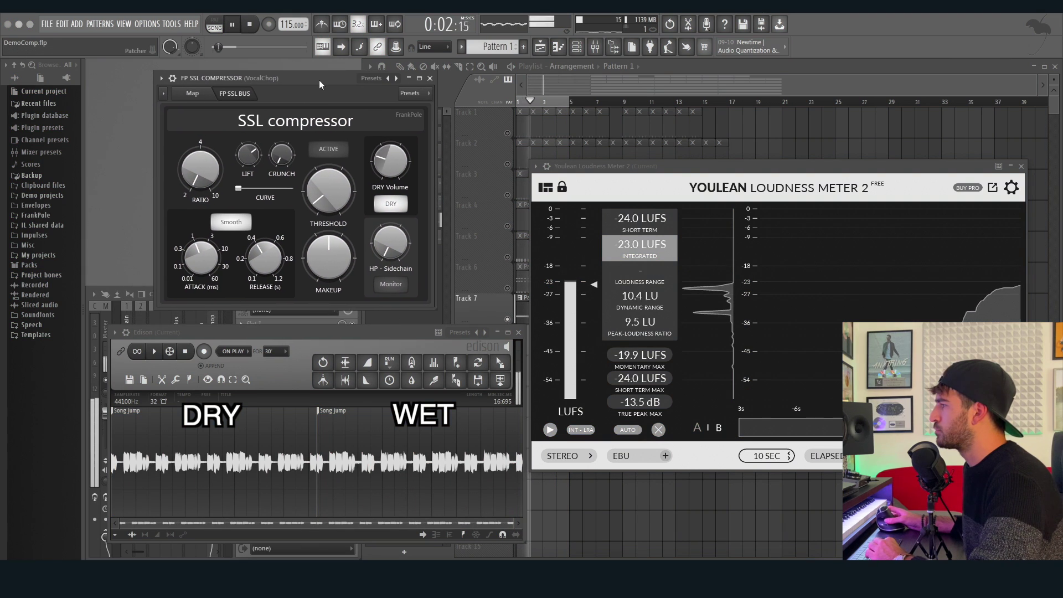
{"action": "left_click", "coordinate": [335, 152]}
{"action": "key", "text": "space"}
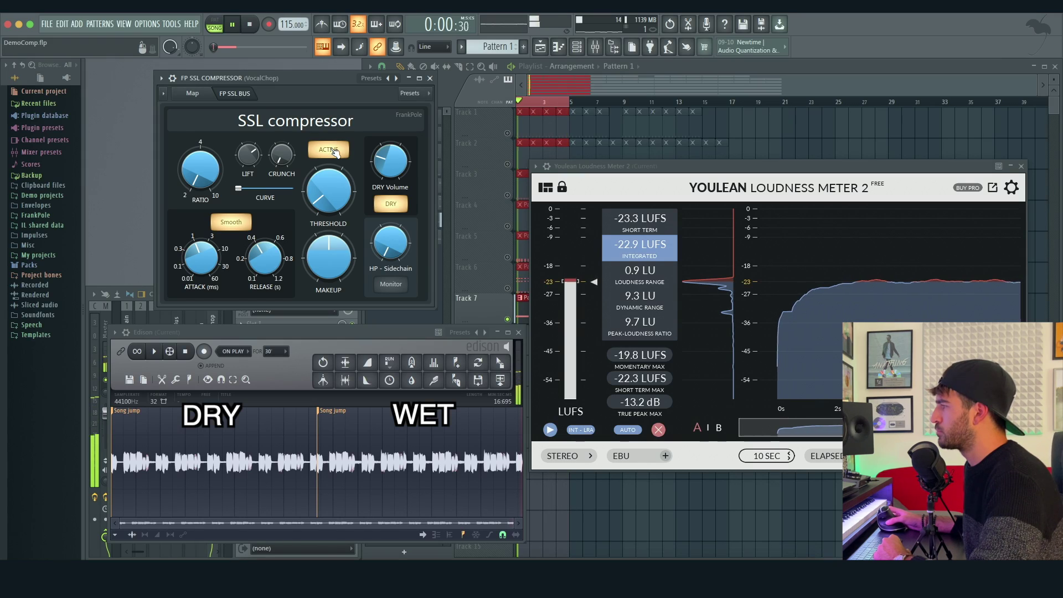